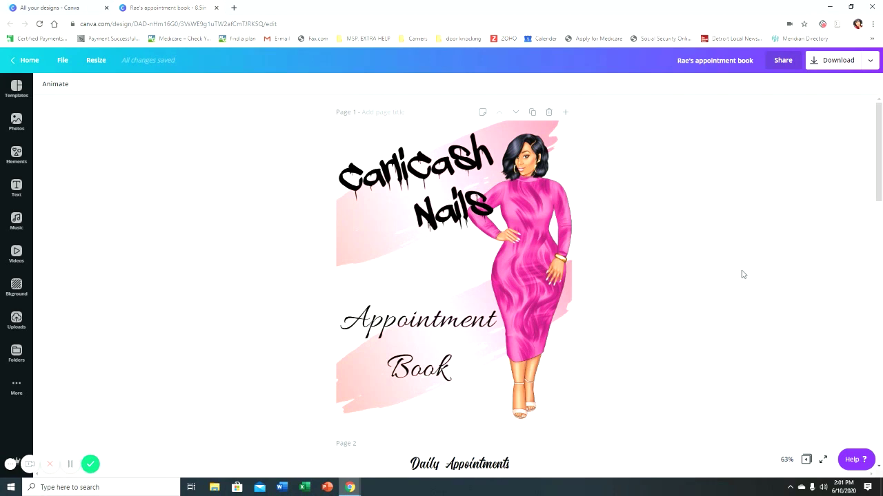
Review the appointment book's cover and its Daily Appointments pages
{"action": "scroll", "coordinate": [738, 274], "scroll_direction": "down", "scroll_amount": 1}
{"action": "scroll", "coordinate": [735, 276], "scroll_direction": "up", "scroll_amount": 1}
{"action": "scroll", "coordinate": [795, 266], "scroll_direction": "down", "scroll_amount": 5}
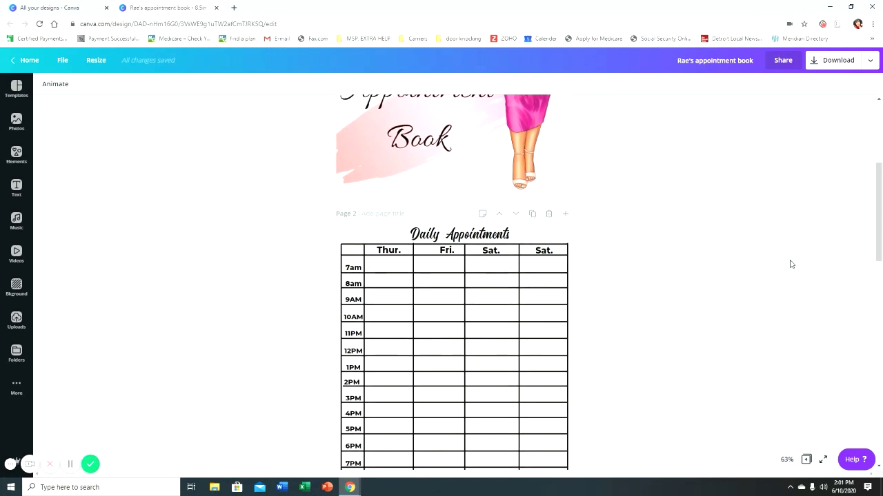
{"action": "scroll", "coordinate": [621, 272], "scroll_direction": "down", "scroll_amount": 4}
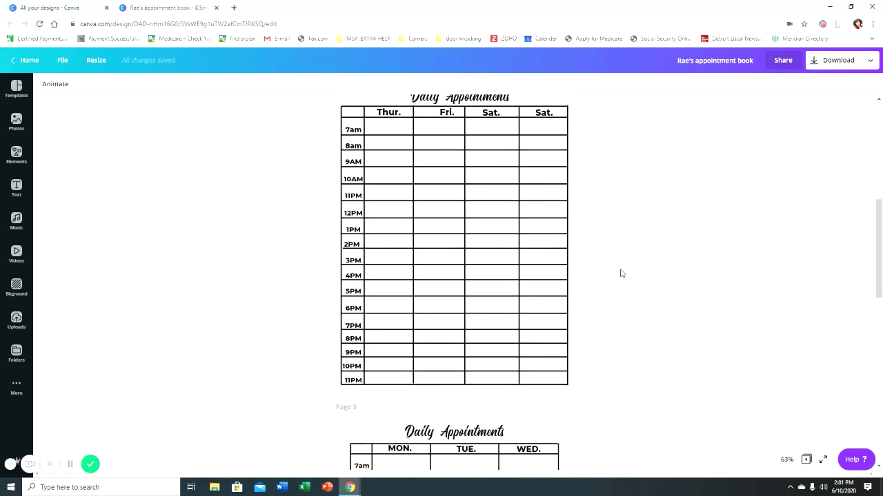
{"action": "scroll", "coordinate": [549, 331], "scroll_direction": "down", "scroll_amount": 2}
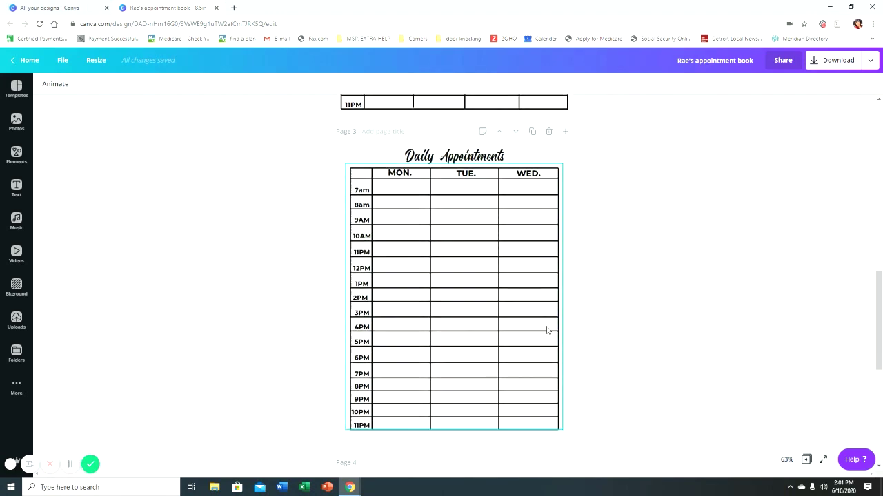
{"action": "scroll", "coordinate": [506, 302], "scroll_direction": "up", "scroll_amount": 3}
{"action": "scroll", "coordinate": [495, 295], "scroll_direction": "up", "scroll_amount": 8}
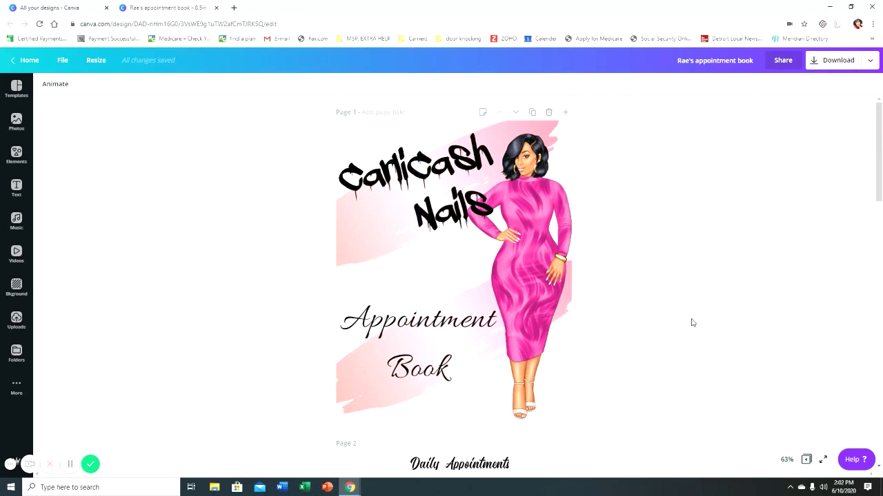
{"action": "scroll", "coordinate": [628, 297], "scroll_direction": "down", "scroll_amount": 3}
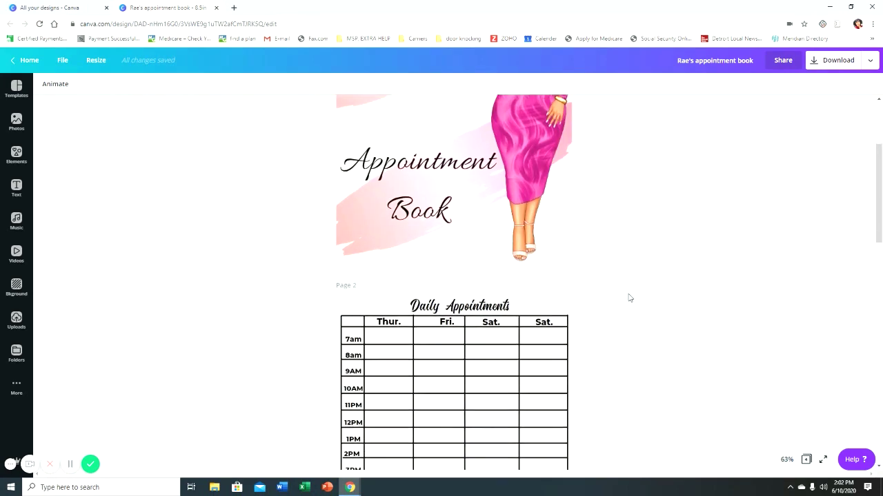
{"action": "scroll", "coordinate": [544, 300], "scroll_direction": "up", "scroll_amount": 3}
{"action": "scroll", "coordinate": [544, 300], "scroll_direction": "up", "scroll_amount": 1}
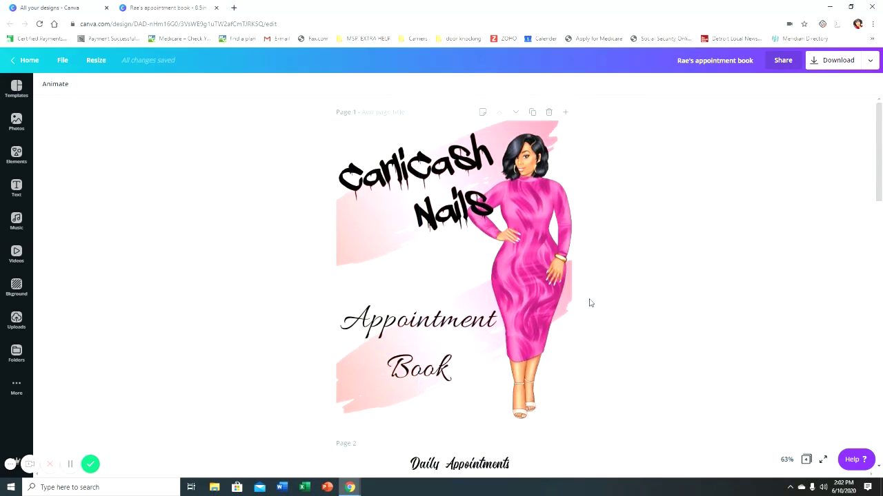
Create a copy of the appointment book at 8.5 x 11 in and close the original design
{"action": "left_click", "coordinate": [62, 60]}
{"action": "left_click", "coordinate": [96, 60]}
{"action": "left_click", "coordinate": [123, 171]}
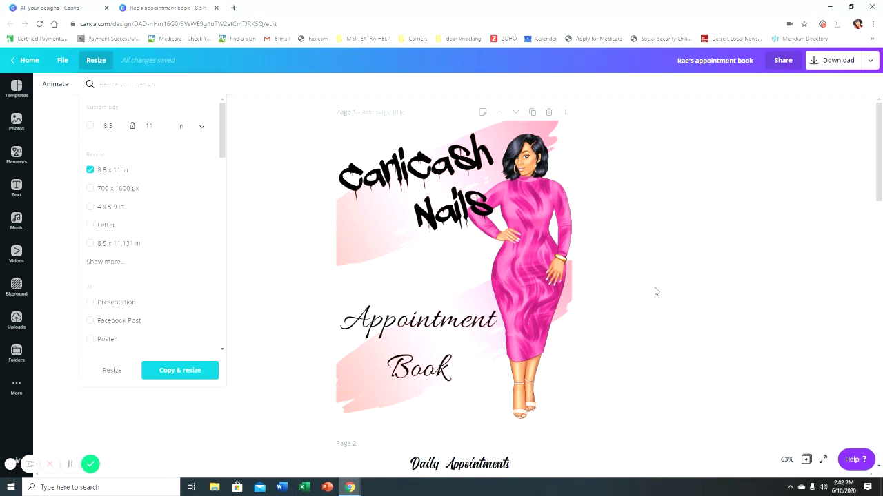
{"action": "left_click", "coordinate": [173, 370]}
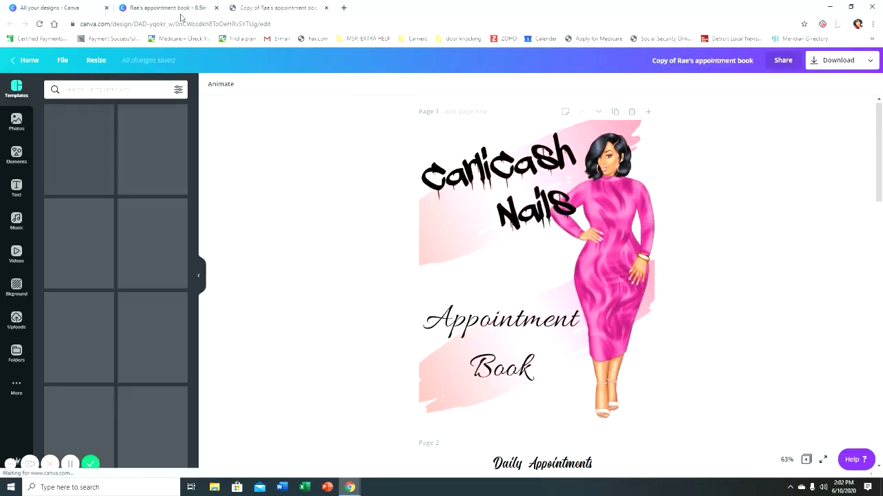
{"action": "left_click", "coordinate": [677, 295]}
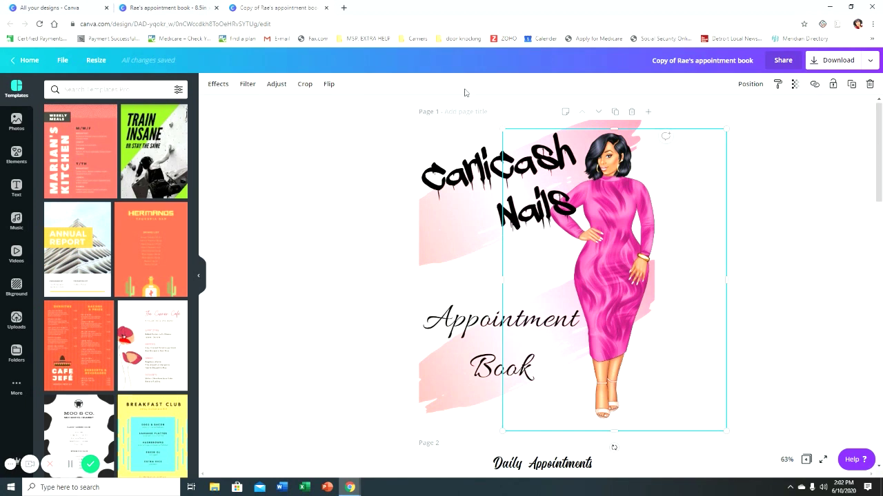
{"action": "left_click", "coordinate": [216, 8]}
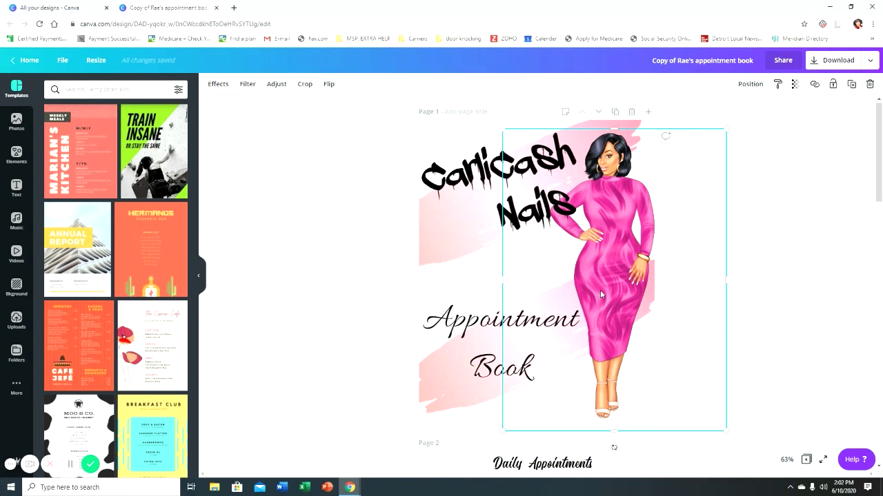
Delete the woman illustration, the texts and the brush strokes from page 1 of the copy, leaving the cover blank
{"action": "key", "text": "Delete"}
{"action": "left_click", "coordinate": [557, 228]}
{"action": "key", "text": "Delete"}
{"action": "left_click", "coordinate": [605, 332]}
{"action": "key", "text": "Delete"}
{"action": "left_click", "coordinate": [584, 324]}
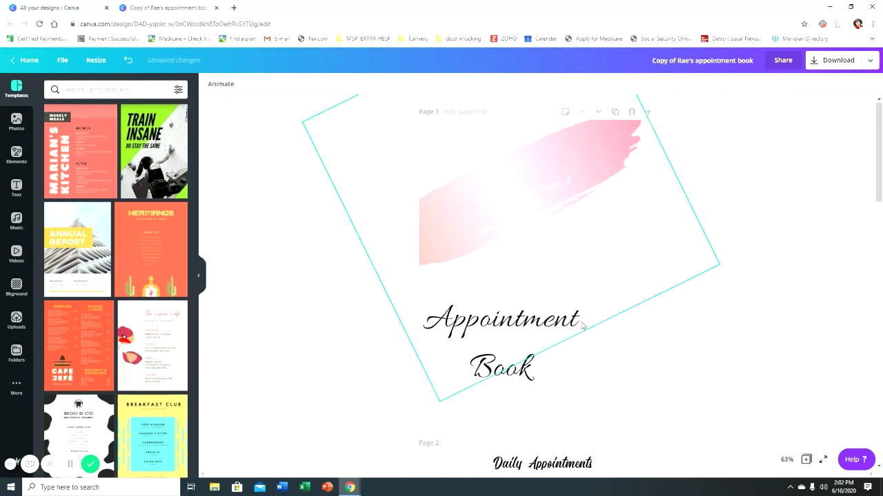
{"action": "key", "text": "Delete"}
{"action": "left_click", "coordinate": [527, 339]}
{"action": "key", "text": "Delete"}
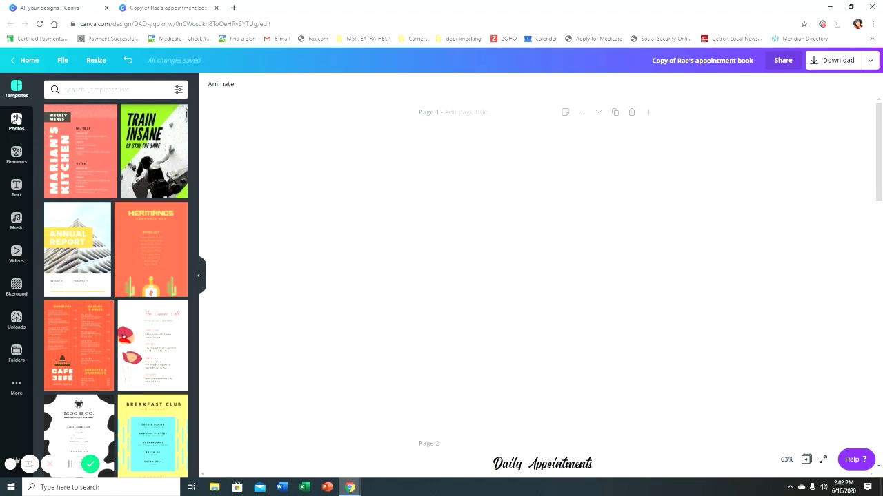
Search the design elements for "pink brush stroke"
{"action": "left_click", "coordinate": [23, 157]}
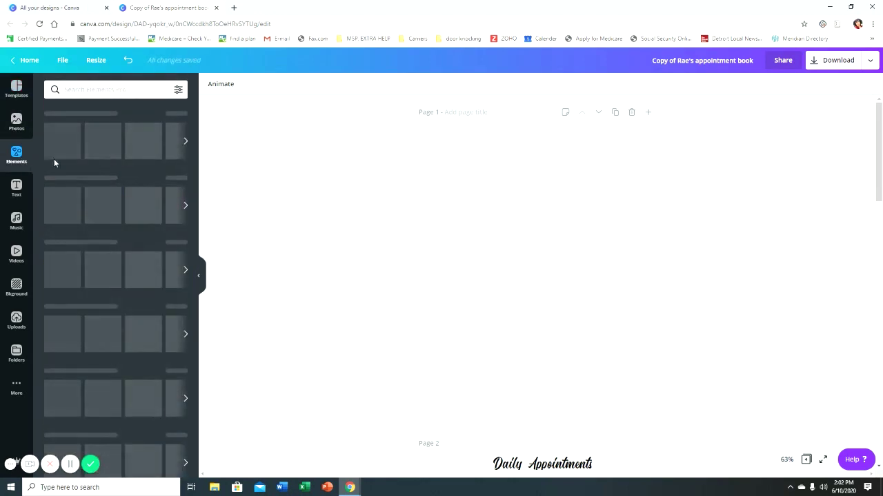
{"action": "left_click", "coordinate": [138, 90]}
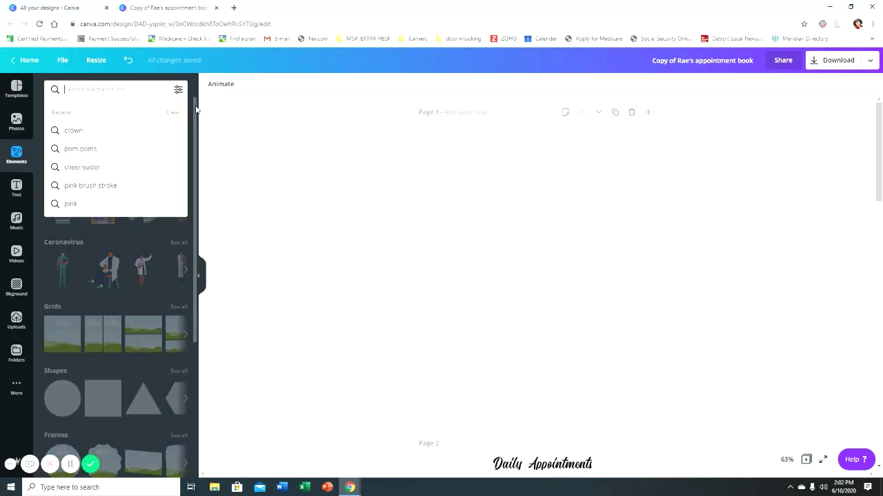
{"action": "type", "text": "pink"}
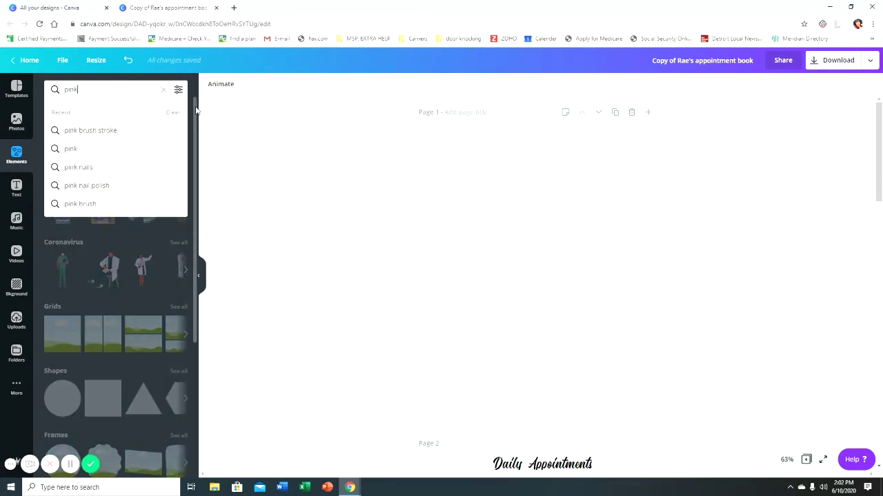
{"action": "type", "text": " brush s"}
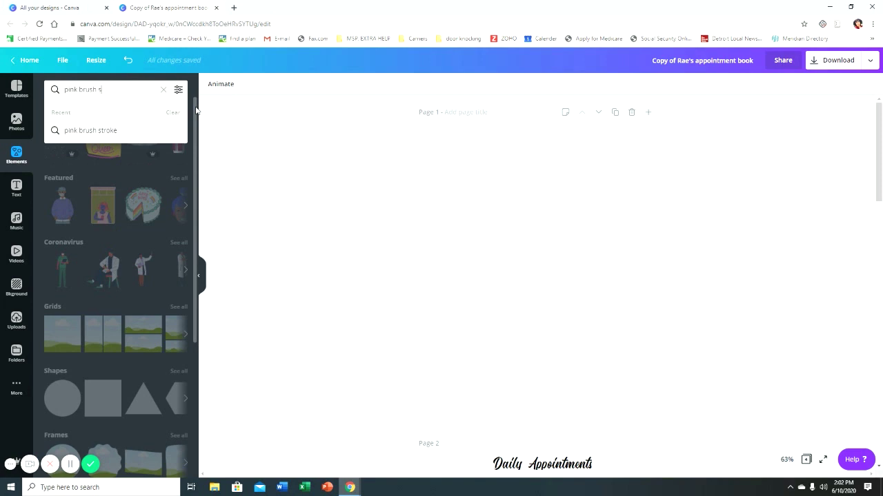
{"action": "type", "text": "troke"}
{"action": "key", "text": "Return"}
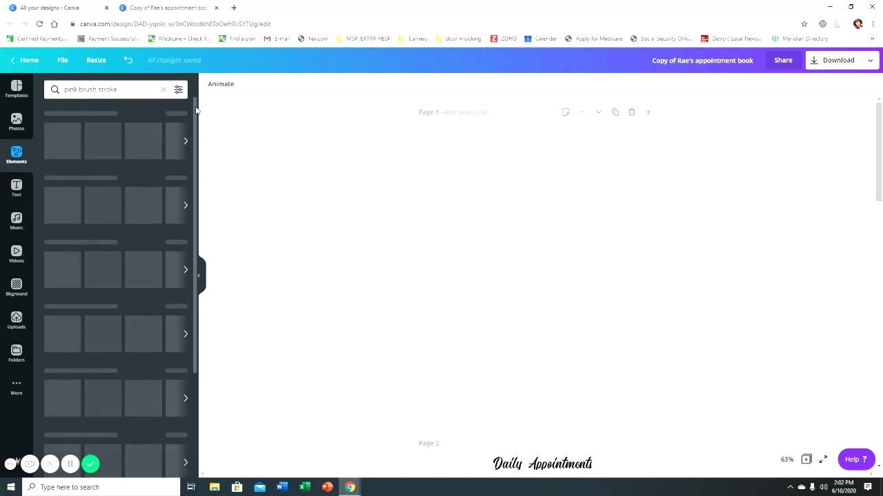
Pick a pale pink gradient brush stroke from the search results and add it to the blank cover page
{"action": "scroll", "coordinate": [176, 243], "scroll_direction": "down", "scroll_amount": 5}
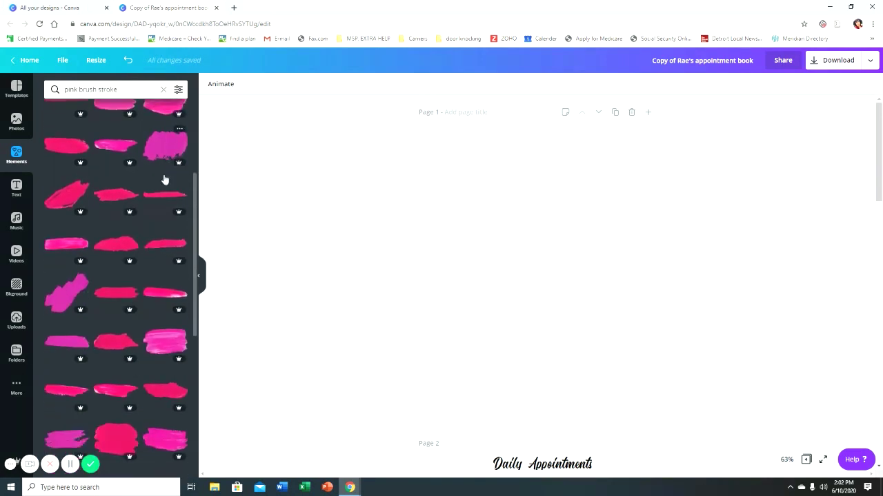
{"action": "scroll", "coordinate": [177, 243], "scroll_direction": "down", "scroll_amount": 5}
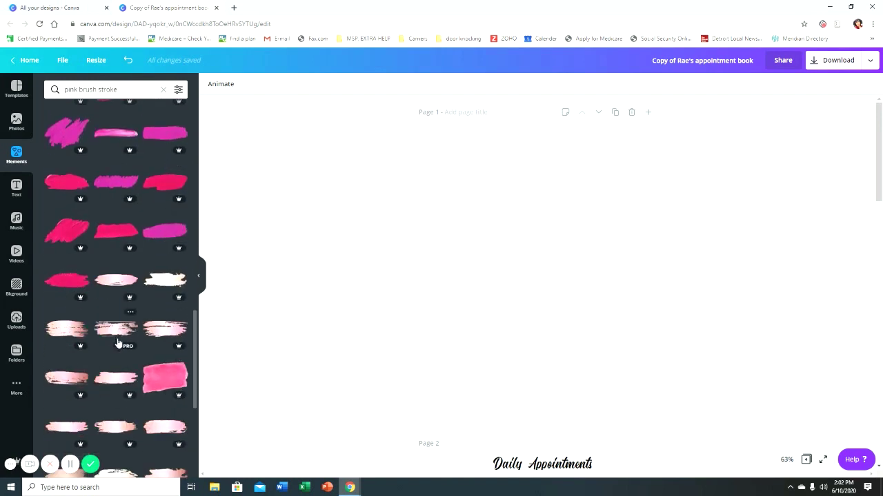
{"action": "scroll", "coordinate": [147, 402], "scroll_direction": "down", "scroll_amount": 2}
{"action": "scroll", "coordinate": [116, 351], "scroll_direction": "down", "scroll_amount": 3}
{"action": "scroll", "coordinate": [117, 347], "scroll_direction": "up", "scroll_amount": 1}
{"action": "scroll", "coordinate": [117, 347], "scroll_direction": "down", "scroll_amount": 2}
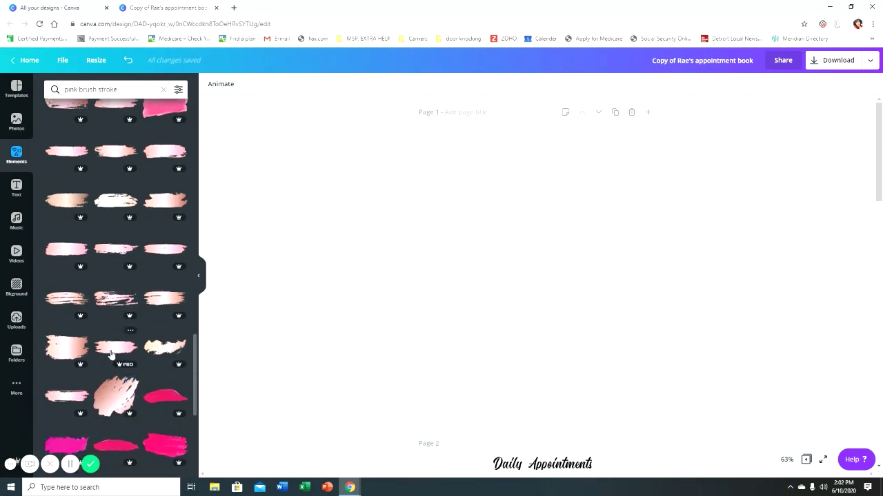
{"action": "scroll", "coordinate": [110, 356], "scroll_direction": "up", "scroll_amount": 5}
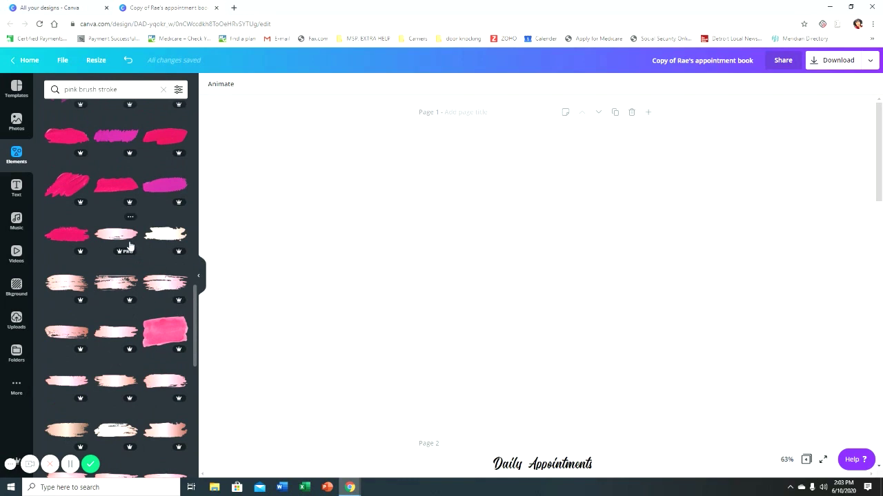
{"action": "scroll", "coordinate": [138, 394], "scroll_direction": "down", "scroll_amount": 1}
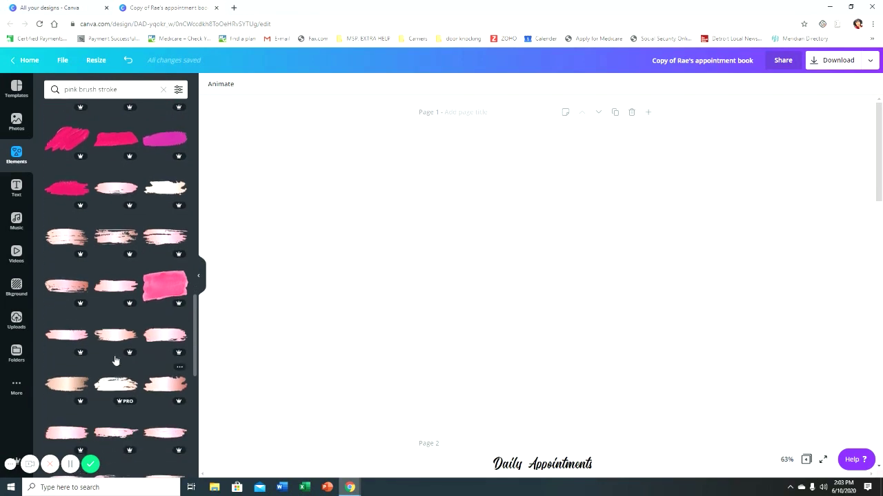
{"action": "scroll", "coordinate": [123, 301], "scroll_direction": "down", "scroll_amount": 1}
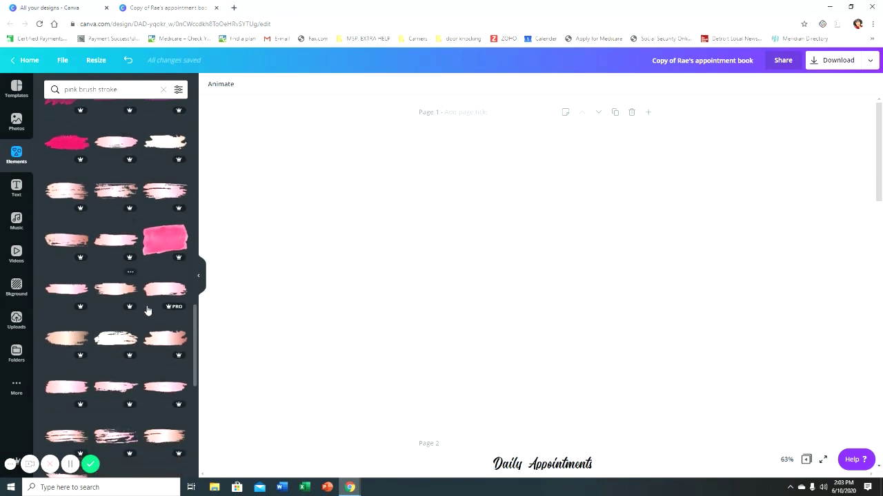
{"action": "scroll", "coordinate": [117, 305], "scroll_direction": "down", "scroll_amount": 1}
{"action": "scroll", "coordinate": [116, 304], "scroll_direction": "down", "scroll_amount": 2}
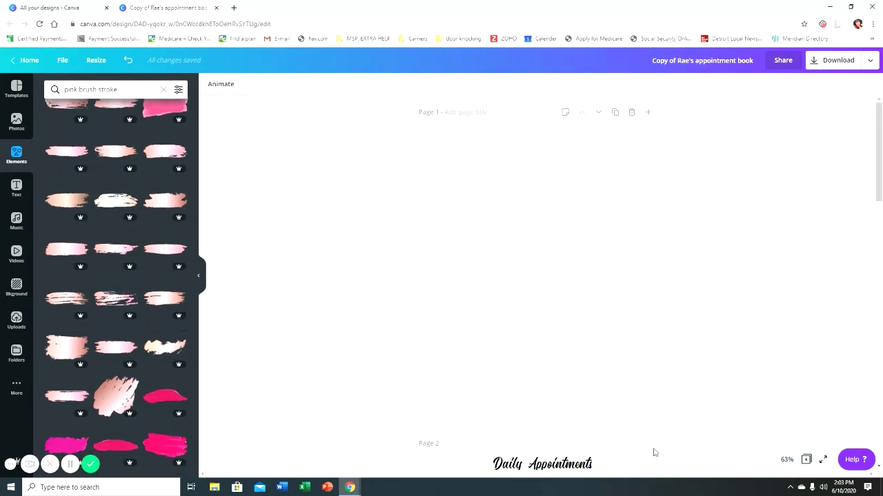
{"action": "scroll", "coordinate": [115, 253], "scroll_direction": "down", "scroll_amount": 4}
{"action": "left_click", "coordinate": [112, 192]}
Enlarge and tilt the brush stroke so it runs diagonally across the full width of the cover's upper half
{"action": "mouse_move", "coordinate": [586, 323]}
{"action": "left_mouse_down"}
{"action": "mouse_move", "coordinate": [741, 384]}
{"action": "mouse_move", "coordinate": [724, 407]}
{"action": "left_mouse_up"}
{"action": "mouse_move", "coordinate": [638, 338]}
{"action": "left_mouse_down"}
{"action": "mouse_move", "coordinate": [615, 183]}
{"action": "mouse_move", "coordinate": [572, 215]}
{"action": "left_mouse_up"}
{"action": "left_click_drag", "start_coordinate": [547, 328], "coordinate": [591, 335]}
{"action": "mouse_move", "coordinate": [675, 262]}
{"action": "left_mouse_down"}
{"action": "mouse_move", "coordinate": [788, 295]}
{"action": "mouse_move", "coordinate": [861, 334]}
{"action": "left_mouse_up"}
{"action": "mouse_move", "coordinate": [684, 281]}
{"action": "left_mouse_down"}
{"action": "mouse_move", "coordinate": [605, 228]}
{"action": "mouse_move", "coordinate": [562, 228]}
{"action": "left_mouse_up"}
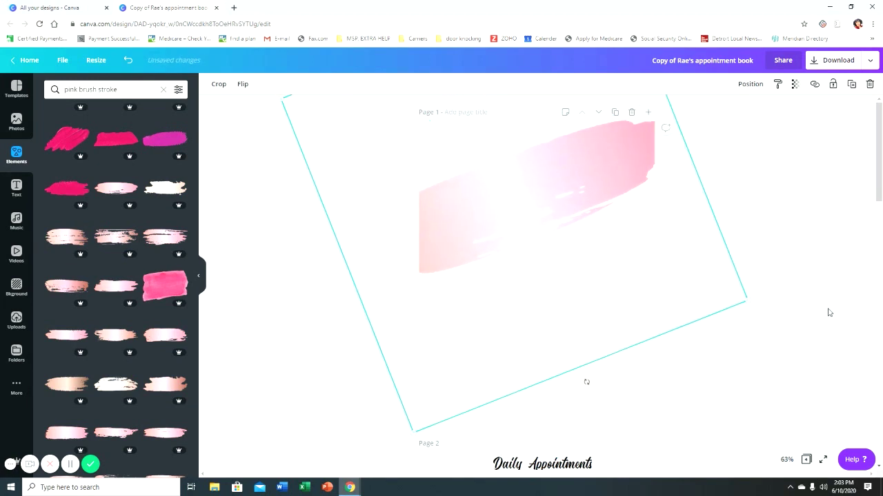
{"action": "left_click_drag", "start_coordinate": [746, 302], "coordinate": [701, 294]}
{"action": "left_click_drag", "start_coordinate": [571, 243], "coordinate": [605, 242]}
Duplicate the brush stroke and place the copy diagonally across the cover's lower half
{"action": "left_click", "coordinate": [853, 86]}
{"action": "mouse_move", "coordinate": [558, 224]}
{"action": "left_mouse_down"}
{"action": "mouse_move", "coordinate": [581, 378]}
{"action": "mouse_move", "coordinate": [568, 382]}
{"action": "left_mouse_up"}
{"action": "left_click", "coordinate": [767, 283]}
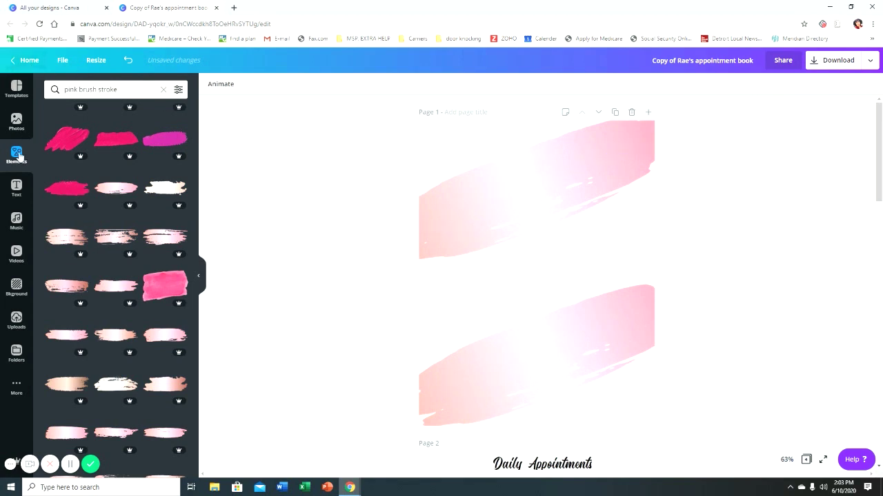
{"action": "left_click", "coordinate": [14, 156]}
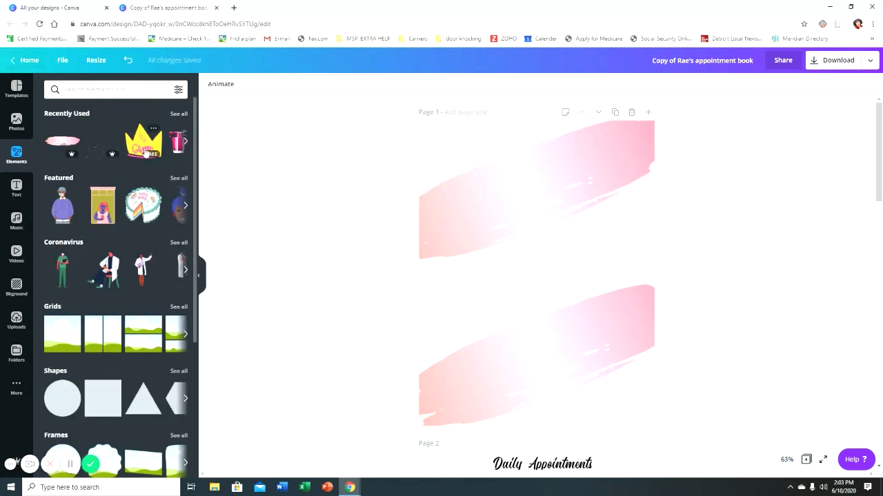
{"action": "left_click", "coordinate": [185, 141]}
{"action": "left_click", "coordinate": [45, 141]}
Add a heading to the cover reading "CarliCash" with "Nails" on a second line
{"action": "left_click", "coordinate": [16, 186]}
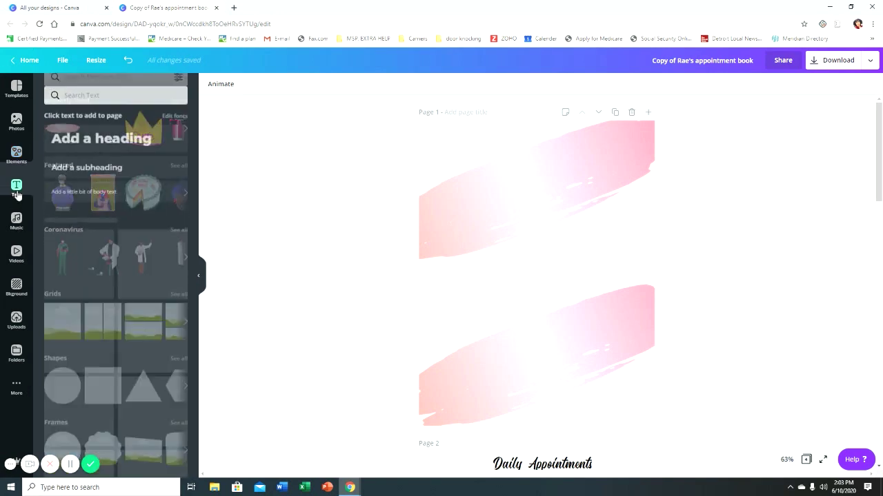
{"action": "left_click", "coordinate": [139, 137]}
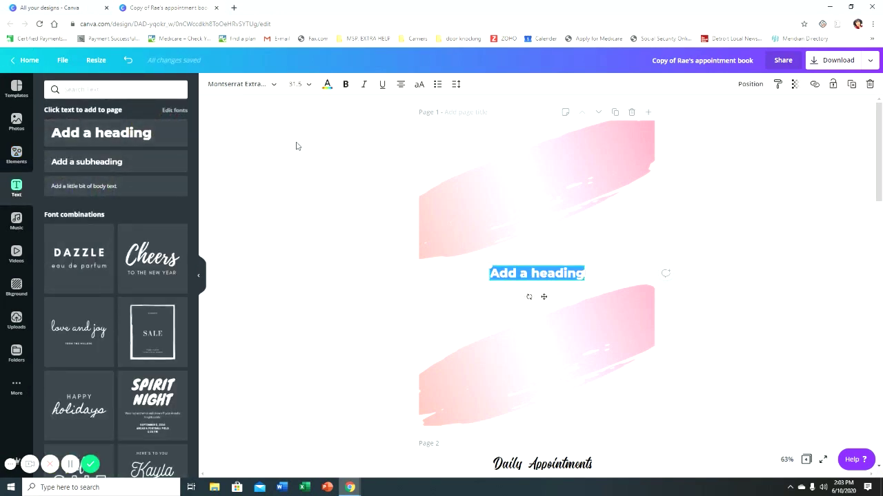
{"action": "type", "text": "Ca"}
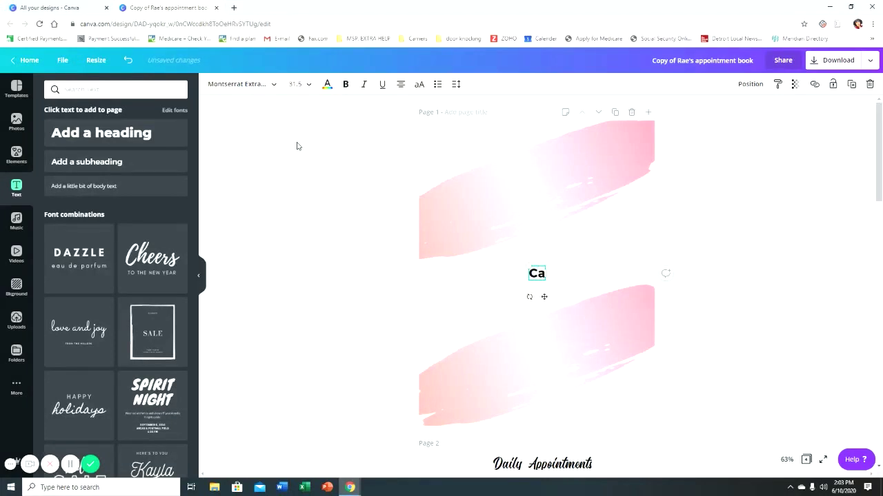
{"action": "type", "text": "rliCash"}
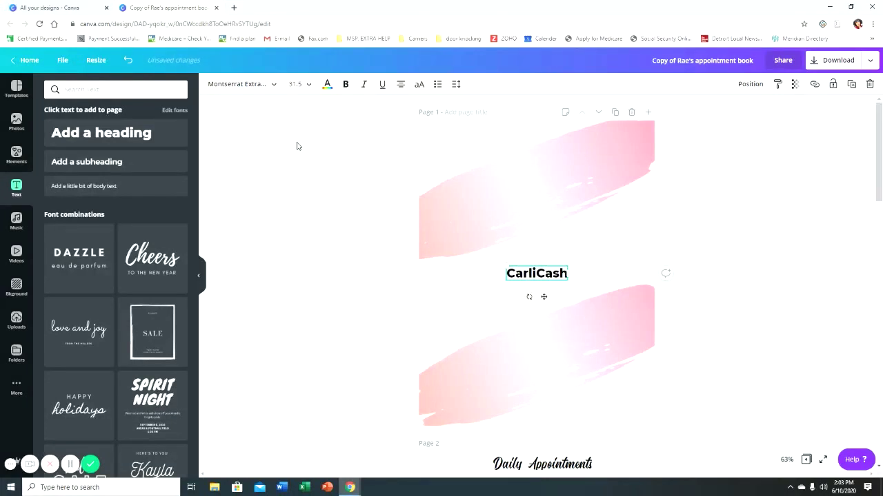
{"action": "key", "text": "Return"}
{"action": "type", "text": "Nails"}
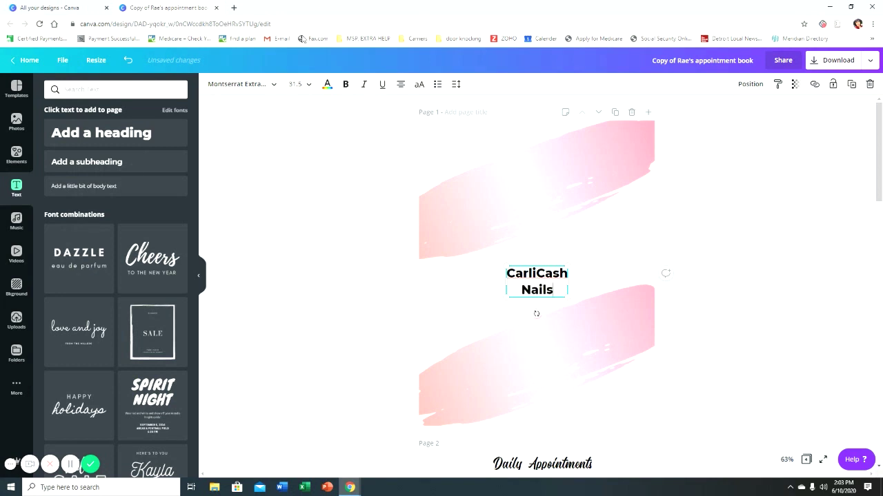
Set the font of both heading lines, "CarliCash" and "Nails", to a dripping marker Regular
{"action": "left_click", "coordinate": [263, 85]}
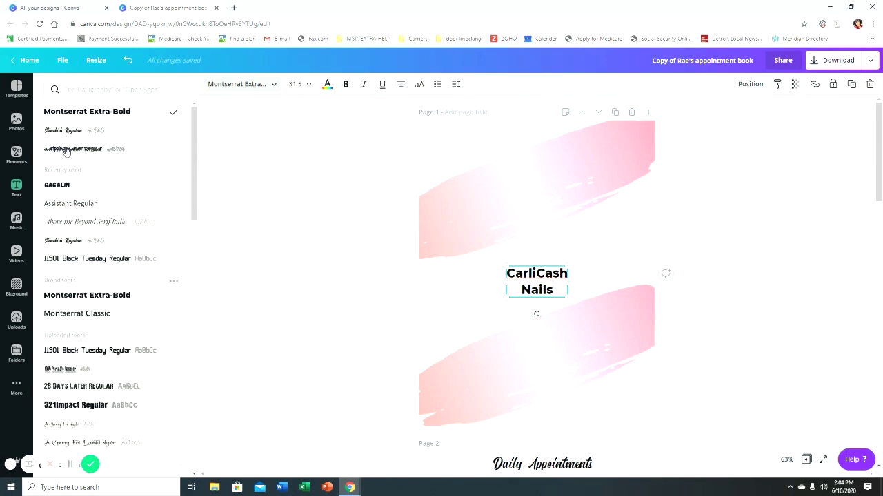
{"action": "left_click", "coordinate": [66, 149]}
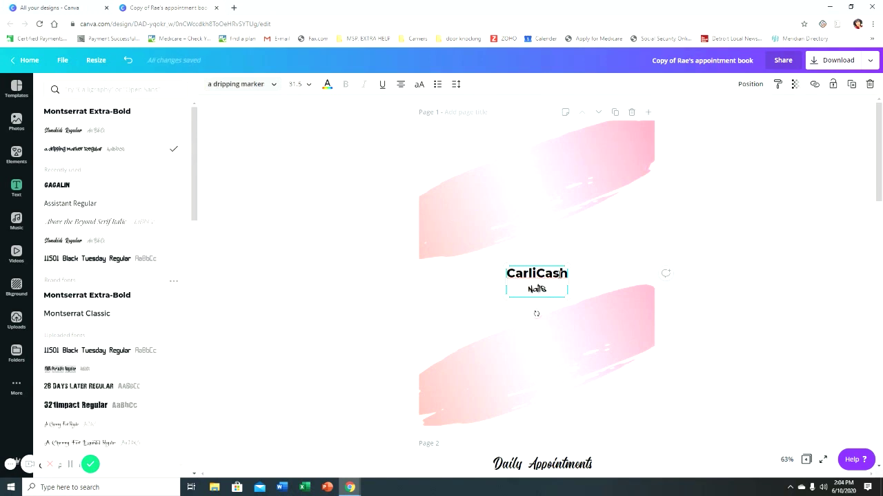
{"action": "double_click", "coordinate": [536, 273]}
{"action": "left_click", "coordinate": [67, 150]}
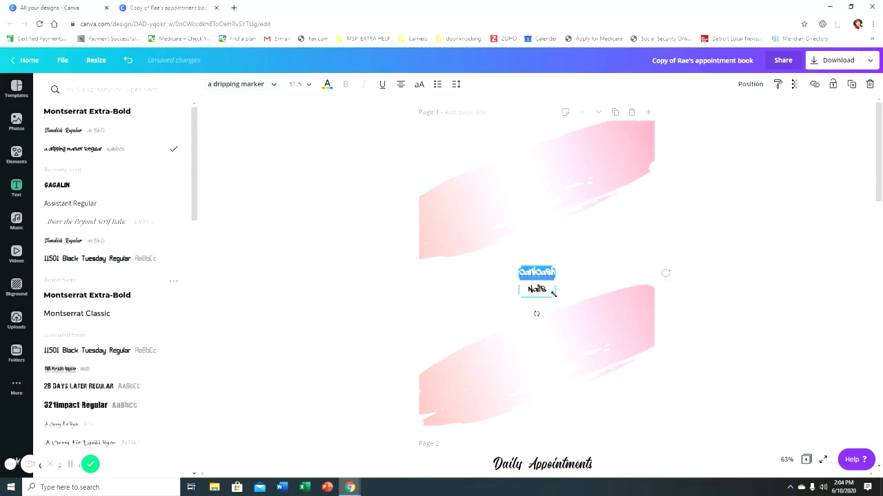
Enlarge the title to size 129 at the cover's top and widen its text box so "CarliCash" fits on one line
{"action": "left_click_drag", "start_coordinate": [553, 268], "coordinate": [699, 204]}
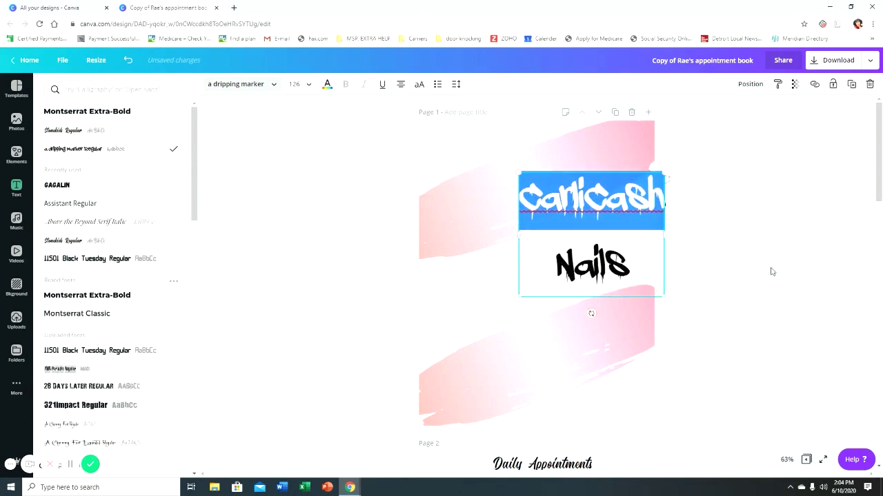
{"action": "left_click", "coordinate": [724, 260]}
{"action": "left_click_drag", "start_coordinate": [631, 252], "coordinate": [531, 212]}
{"action": "left_click_drag", "start_coordinate": [564, 256], "coordinate": [578, 244]}
{"action": "left_click", "coordinate": [456, 228]}
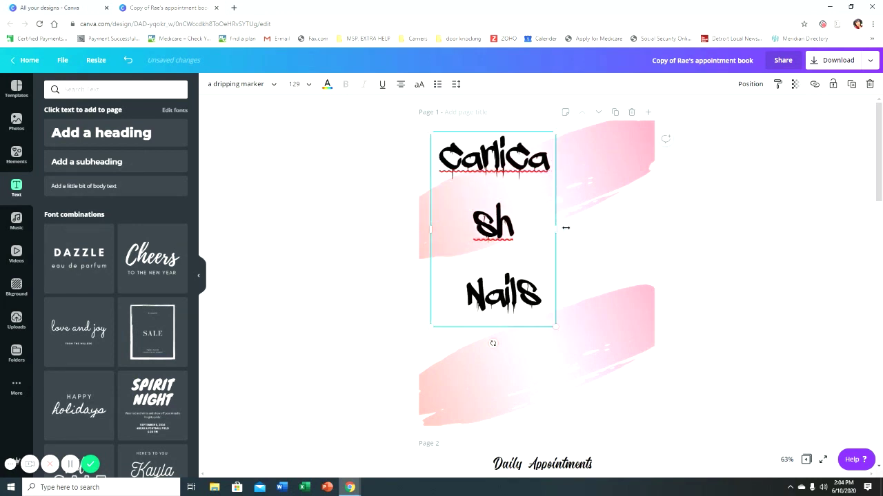
{"action": "left_click_drag", "start_coordinate": [566, 227], "coordinate": [646, 227]}
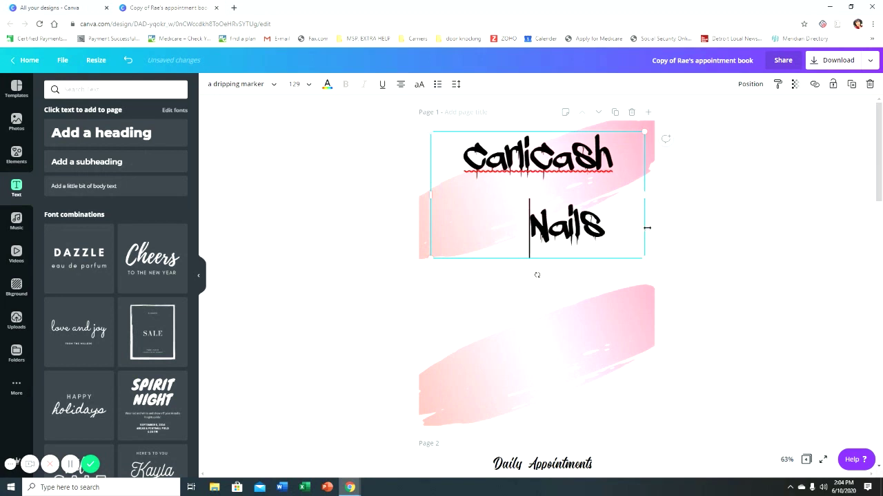
{"action": "left_click", "coordinate": [759, 276]}
{"action": "left_click", "coordinate": [597, 212]}
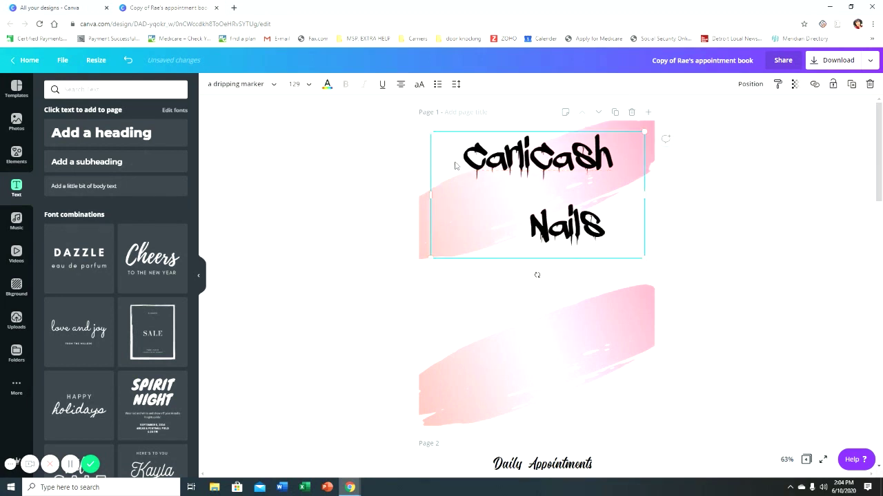
Move the title over the lower brush stroke and tighten its line height to 0.84
{"action": "left_click_drag", "start_coordinate": [585, 184], "coordinate": [535, 318]}
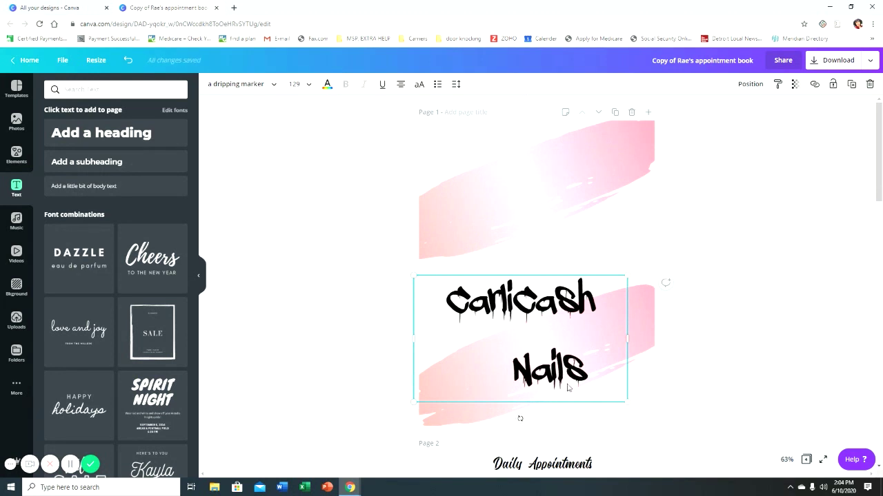
{"action": "left_click", "coordinate": [455, 87]}
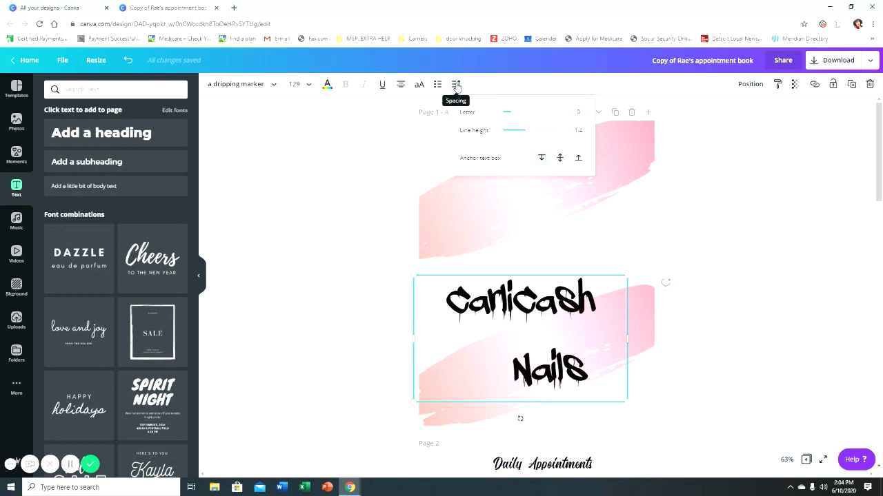
{"action": "left_click_drag", "start_coordinate": [525, 131], "coordinate": [513, 132]}
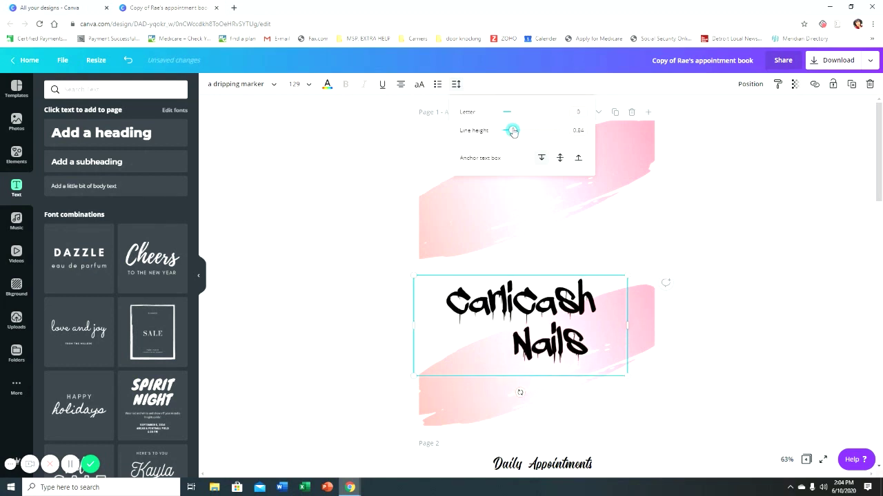
{"action": "left_click", "coordinate": [841, 301]}
Place the title over the upper brush stroke and tilt it to follow the stroke's diagonal
{"action": "left_click_drag", "start_coordinate": [588, 315], "coordinate": [564, 170]}
{"action": "left_click_drag", "start_coordinate": [498, 247], "coordinate": [522, 247]}
{"action": "mouse_move", "coordinate": [526, 210]}
{"action": "left_mouse_down"}
{"action": "mouse_move", "coordinate": [529, 224]}
{"action": "mouse_move", "coordinate": [528, 214]}
{"action": "left_mouse_up"}
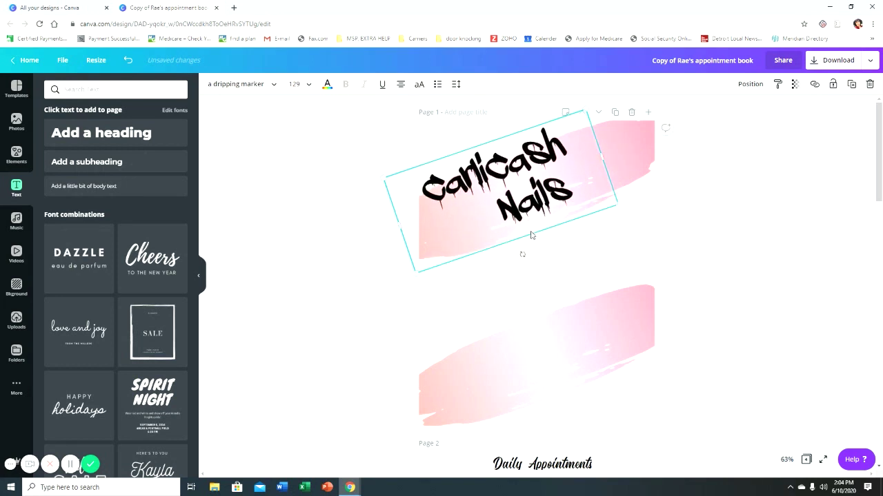
{"action": "left_click_drag", "start_coordinate": [521, 253], "coordinate": [518, 251]}
{"action": "left_click", "coordinate": [505, 300]}
{"action": "left_click", "coordinate": [212, 159]}
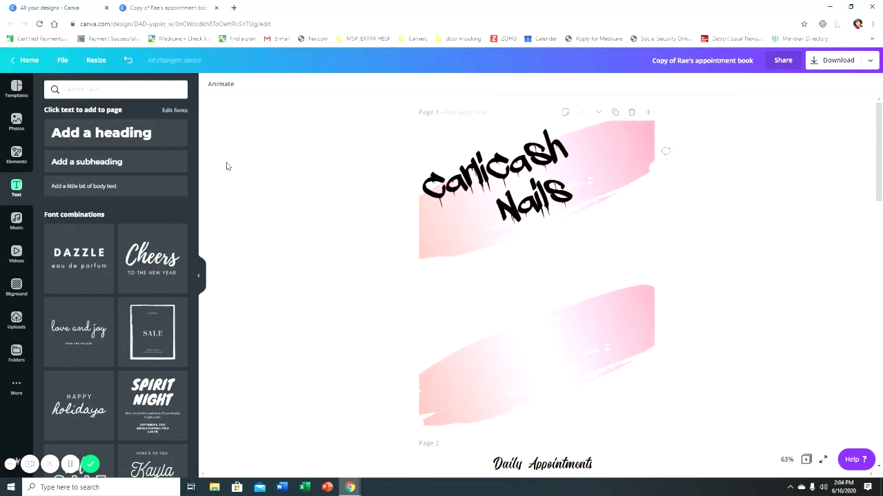
Add the uploaded image of the woman in the pink dress and crop its empty side margins
{"action": "left_click", "coordinate": [18, 319]}
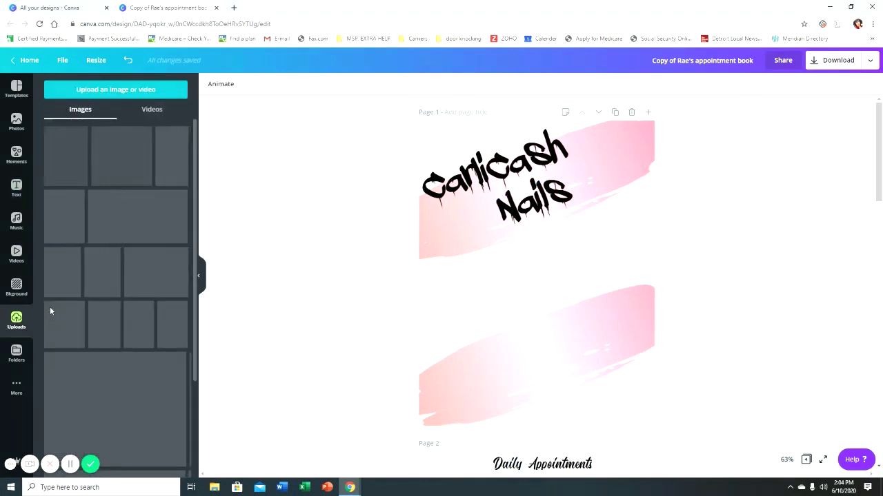
{"action": "left_click", "coordinate": [66, 221]}
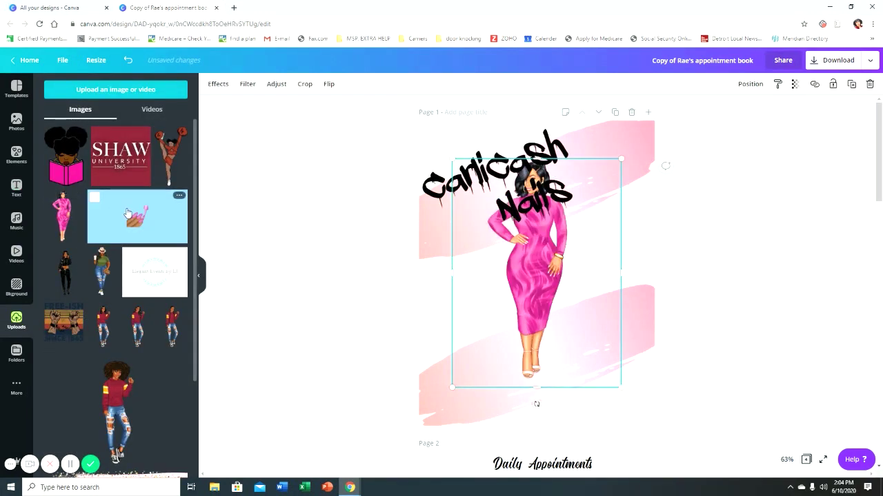
{"action": "left_click_drag", "start_coordinate": [577, 234], "coordinate": [576, 286]}
{"action": "left_click_drag", "start_coordinate": [638, 296], "coordinate": [589, 292]}
{"action": "left_click_drag", "start_coordinate": [472, 290], "coordinate": [501, 292]}
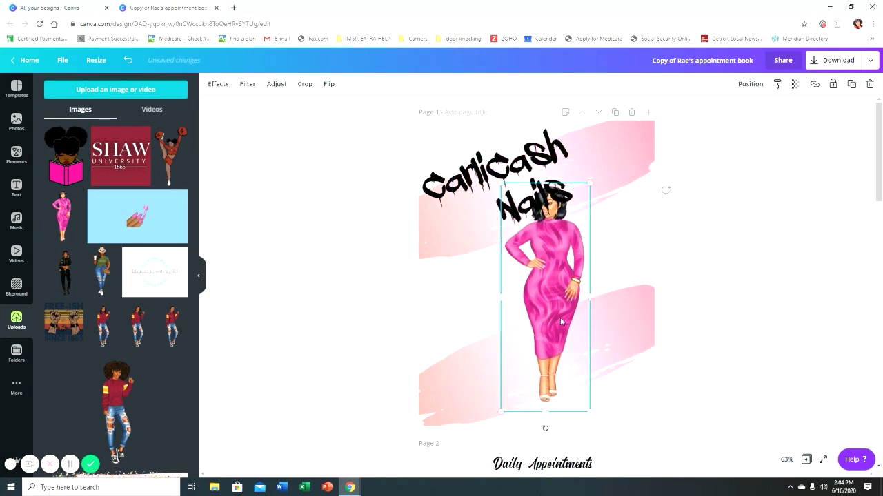
Move the woman image to the cover's right side and enlarge it to nearly the full page height
{"action": "left_click_drag", "start_coordinate": [560, 321], "coordinate": [624, 342]}
{"action": "left_click_drag", "start_coordinate": [568, 205], "coordinate": [535, 134]}
{"action": "left_click", "coordinate": [656, 241]}
Rotate the "CarliCash Nails" title slightly further beside the woman's head
{"action": "left_click", "coordinate": [555, 207]}
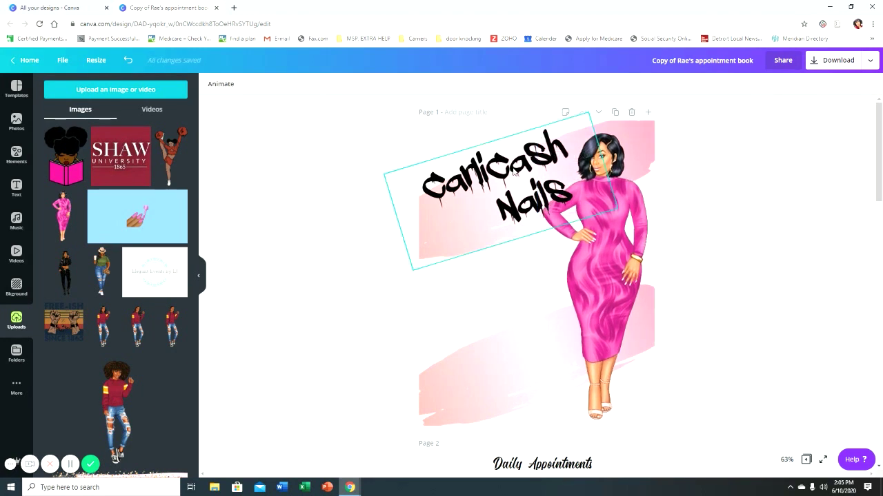
{"action": "left_click_drag", "start_coordinate": [518, 255], "coordinate": [515, 253]}
{"action": "left_click", "coordinate": [693, 288]}
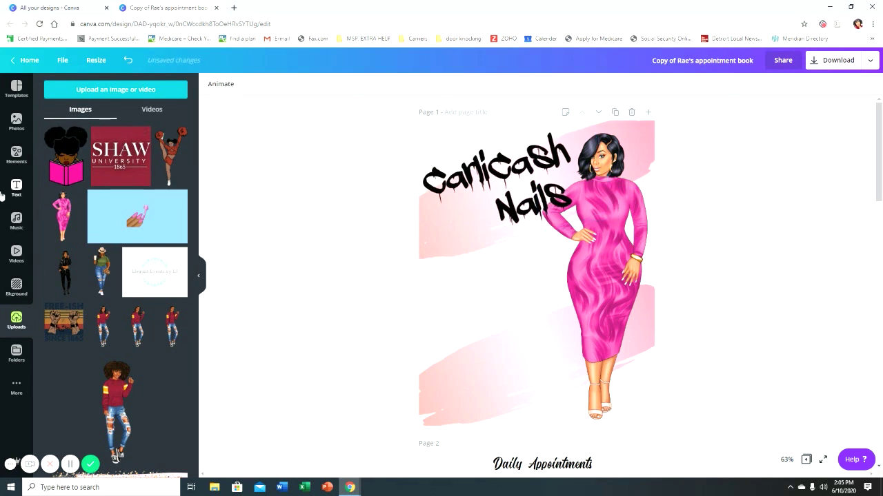
Add a heading to the cover reading "Appointment" with "Book" on a second line
{"action": "left_click", "coordinate": [16, 187]}
{"action": "left_click", "coordinate": [137, 133]}
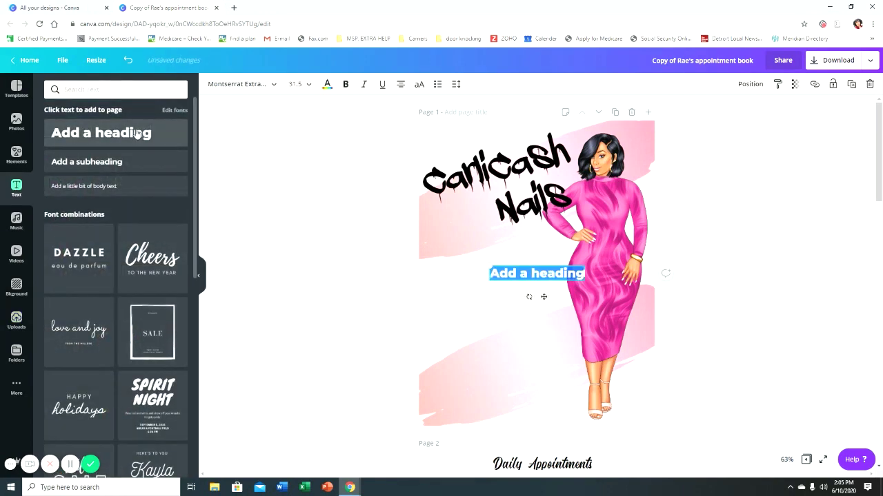
{"action": "type", "text": "A"}
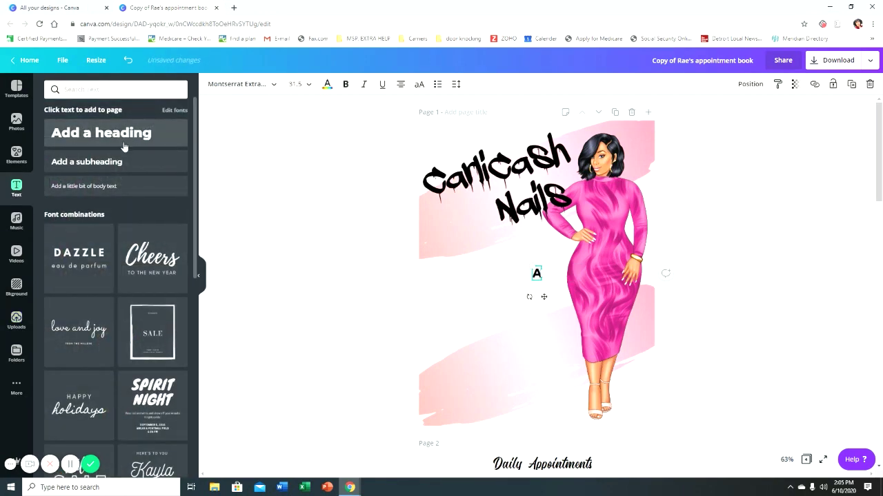
{"action": "type", "text": "ppointment b"}
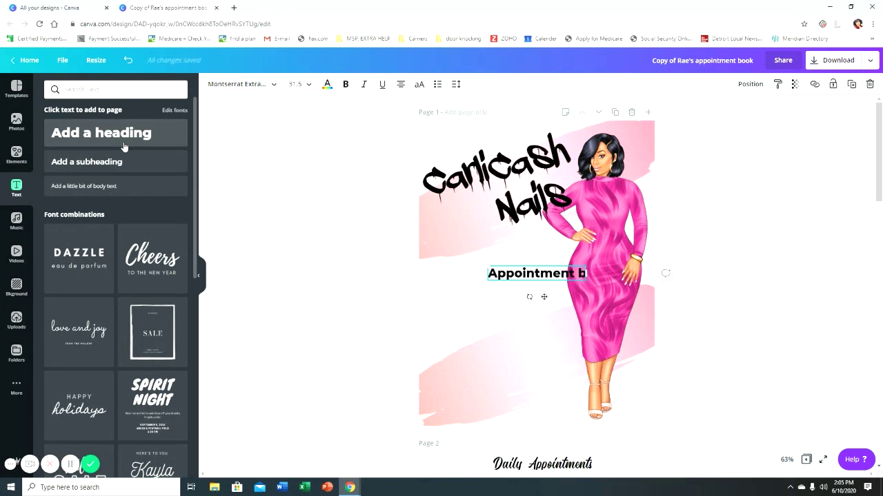
{"action": "key", "text": "BackSpace"}
{"action": "type", "text": "Book"}
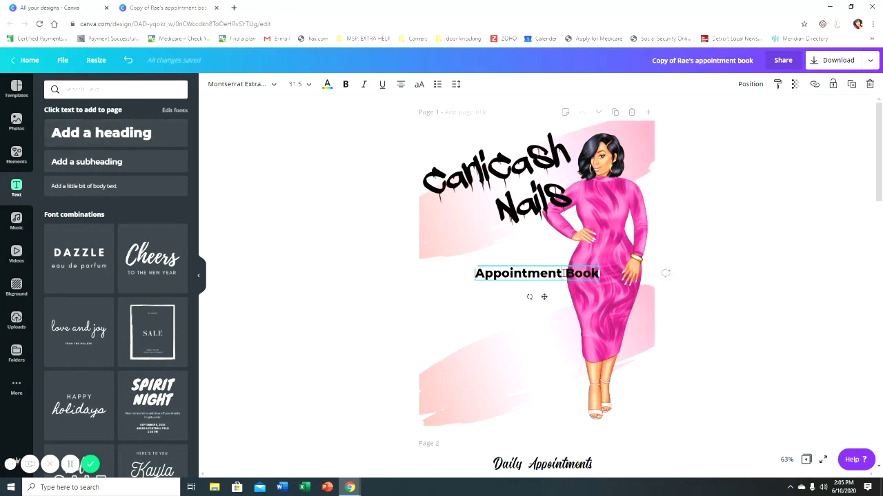
{"action": "type", "text": "\\"}
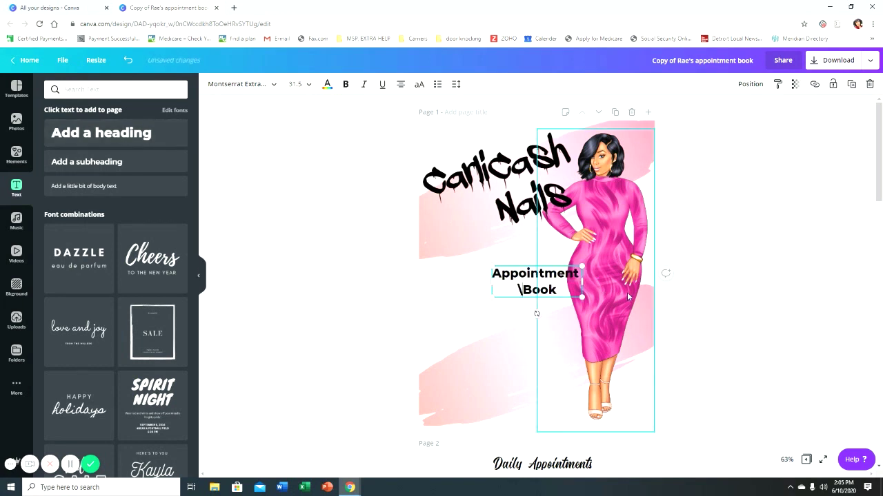
{"action": "key", "text": "BackSpace"}
Set the "Appointment Book" heading to Stonekids Regular at size 115 and place it below the title, left of the woman
{"action": "left_click", "coordinate": [234, 84]}
{"action": "left_click", "coordinate": [111, 149]}
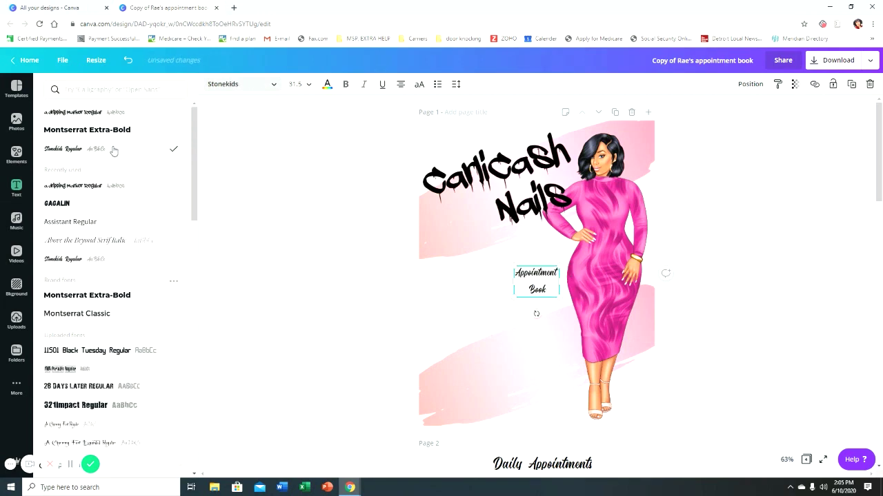
{"action": "left_click_drag", "start_coordinate": [558, 268], "coordinate": [758, 219]}
{"action": "left_click_drag", "start_coordinate": [634, 206], "coordinate": [525, 292]}
{"action": "left_click_drag", "start_coordinate": [597, 249], "coordinate": [572, 268]}
{"action": "left_click_drag", "start_coordinate": [509, 311], "coordinate": [522, 306]}
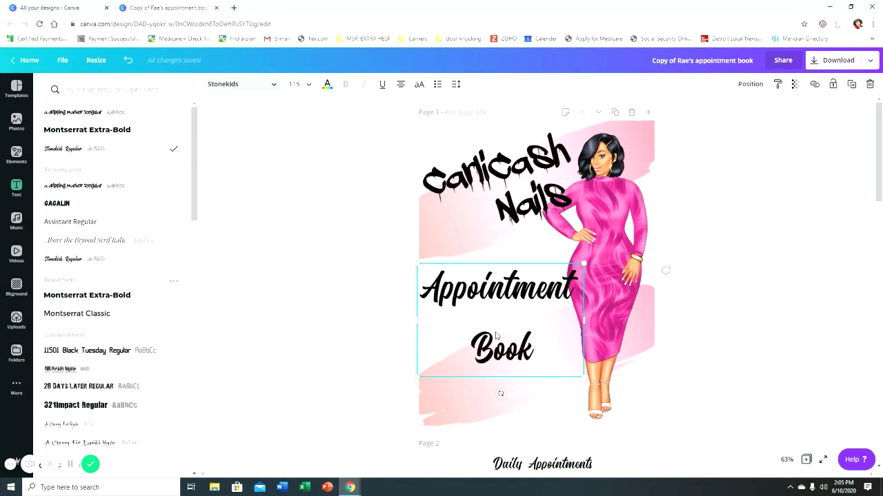
Reduce the "Appointment Book" line height and widen the text box so "Appointment" stays on one line
{"action": "left_click", "coordinate": [456, 85]}
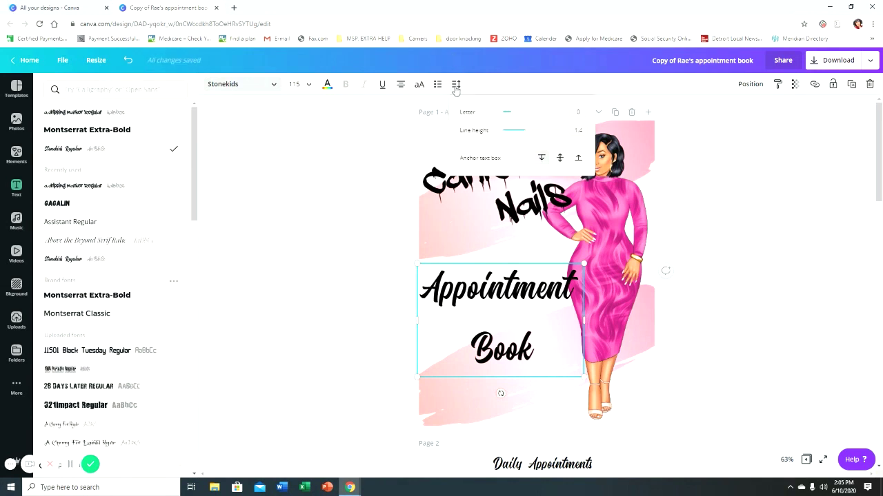
{"action": "left_click_drag", "start_coordinate": [529, 136], "coordinate": [504, 130]}
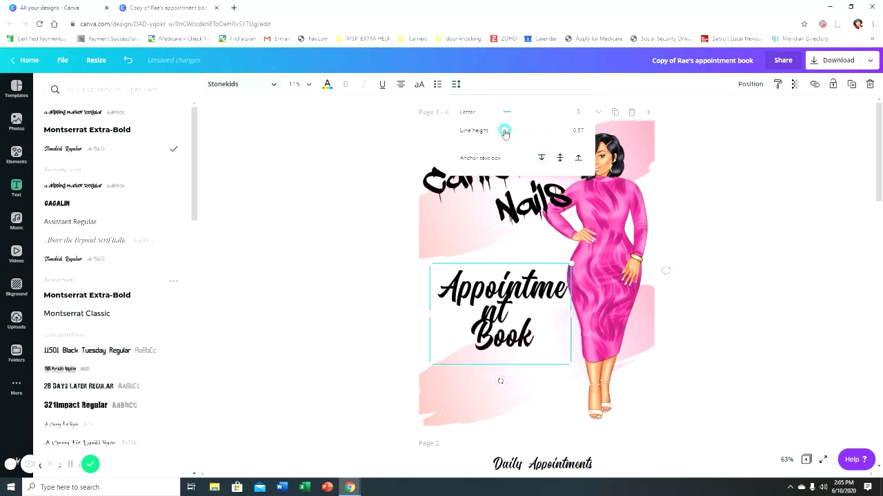
{"action": "left_click_drag", "start_coordinate": [572, 314], "coordinate": [598, 314]}
{"action": "left_click_drag", "start_coordinate": [506, 133], "coordinate": [509, 133]}
Resize the "Appointment Book" heading and position it just above the lower brush stroke, beside the pink dress
{"action": "left_click_drag", "start_coordinate": [602, 262], "coordinate": [572, 278]}
{"action": "left_click_drag", "start_coordinate": [506, 313], "coordinate": [502, 322]}
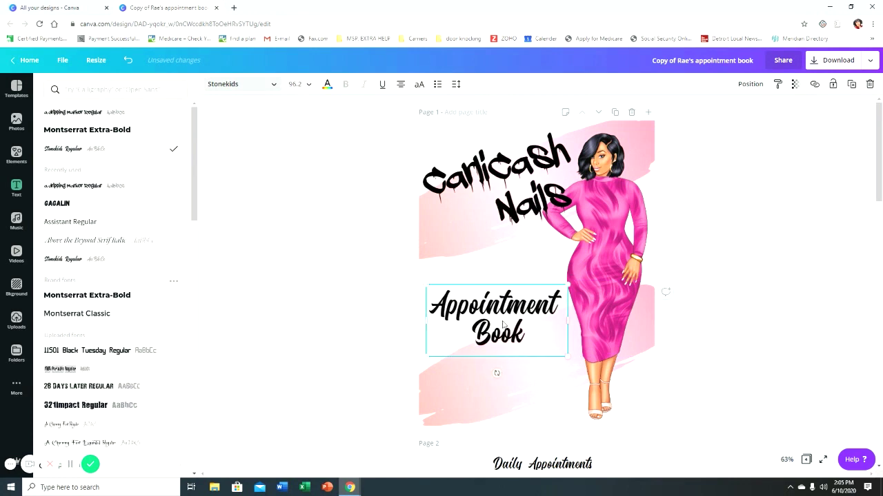
{"action": "left_click", "coordinate": [732, 339]}
{"action": "left_click", "coordinate": [730, 335]}
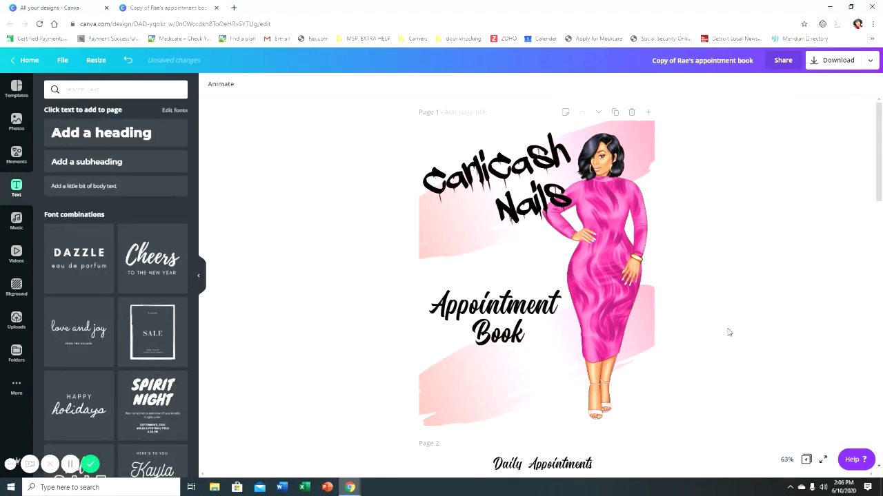
{"action": "mouse_move", "coordinate": [521, 316]}
{"action": "left_mouse_down"}
{"action": "mouse_move", "coordinate": [524, 327]}
{"action": "mouse_move", "coordinate": [518, 324]}
{"action": "left_mouse_up"}
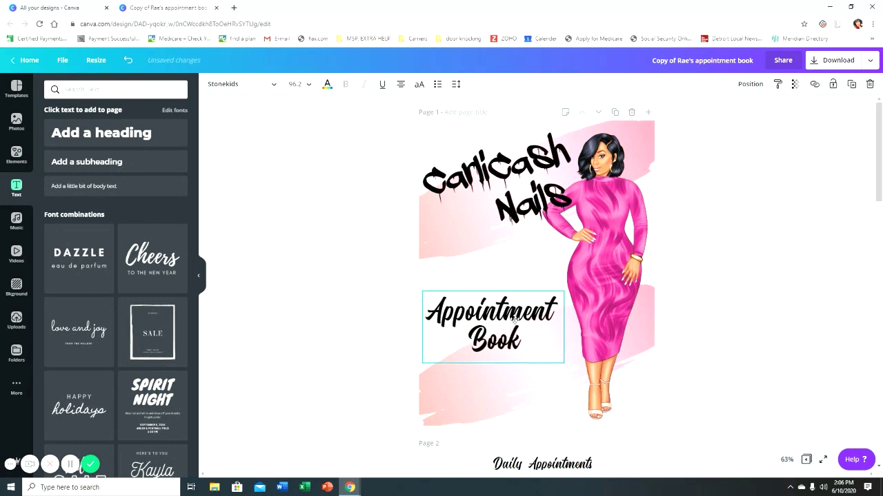
{"action": "left_click_drag", "start_coordinate": [565, 364], "coordinate": [579, 373]}
{"action": "left_click", "coordinate": [809, 410]}
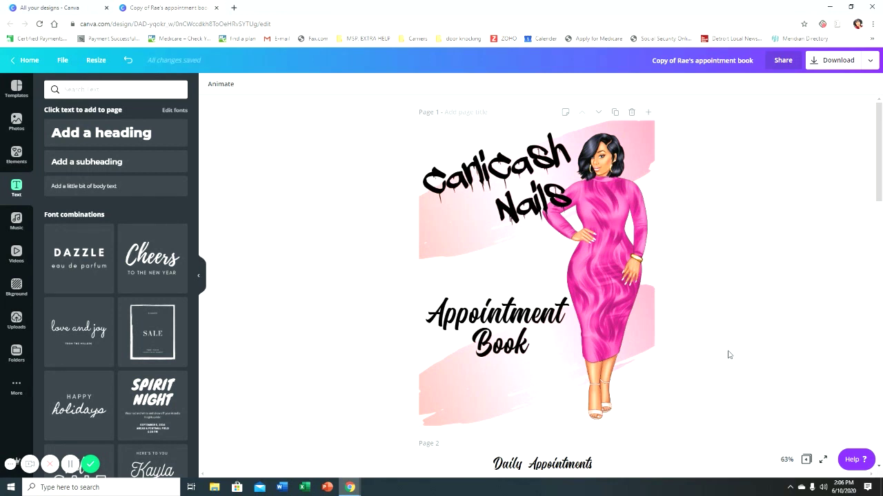
Duplicate page 2, the Thursday-to-Saturday daily appointments page
{"action": "scroll", "coordinate": [727, 355], "scroll_direction": "down", "scroll_amount": 10}
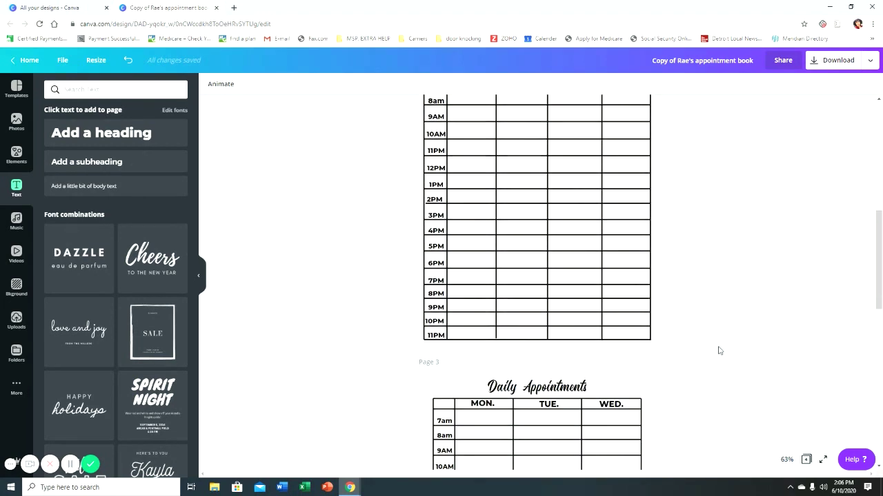
{"action": "scroll", "coordinate": [590, 338], "scroll_direction": "up", "scroll_amount": 3}
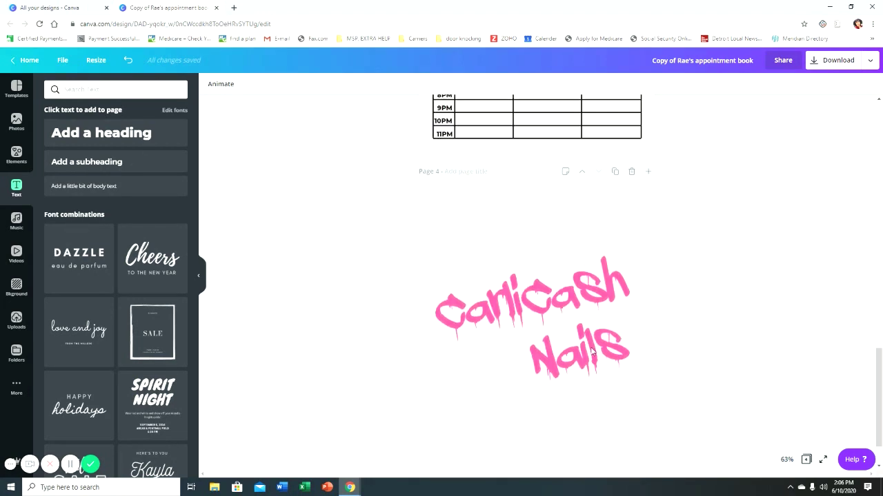
{"action": "scroll", "coordinate": [592, 350], "scroll_direction": "up", "scroll_amount": 3}
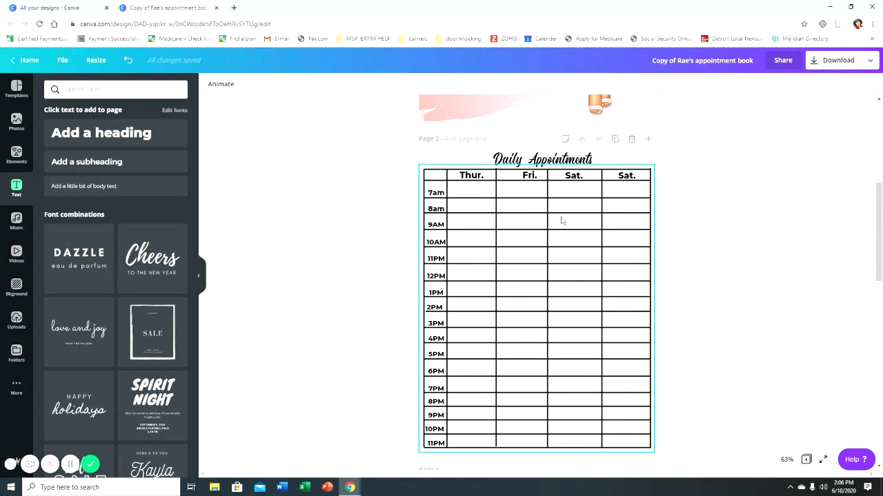
{"action": "left_click", "coordinate": [615, 140]}
Delete the "Daily Appointments" title from the duplicated page 3
{"action": "scroll", "coordinate": [719, 248], "scroll_direction": "up", "scroll_amount": 2}
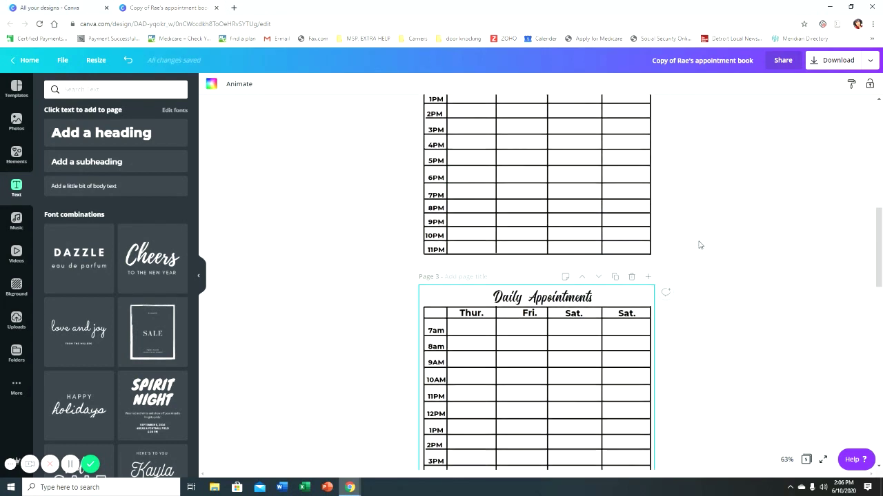
{"action": "scroll", "coordinate": [696, 256], "scroll_direction": "up", "scroll_amount": 3}
{"action": "scroll", "coordinate": [694, 254], "scroll_direction": "down", "scroll_amount": 4}
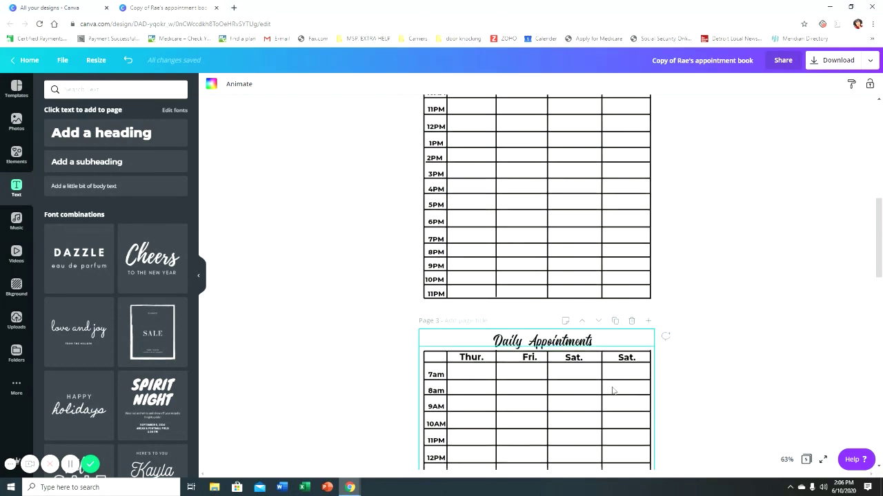
{"action": "left_click", "coordinate": [584, 349]}
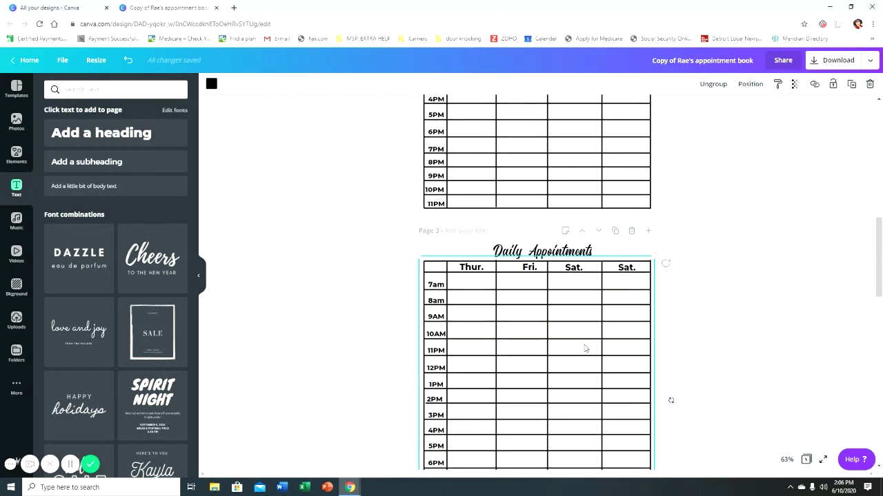
{"action": "left_click", "coordinate": [538, 255]}
{"action": "key", "text": "Delete"}
Delete the whole appointment table, with its day headings and time labels, from page 3 to leave the page blank
{"action": "left_click", "coordinate": [493, 275]}
{"action": "left_click", "coordinate": [453, 251]}
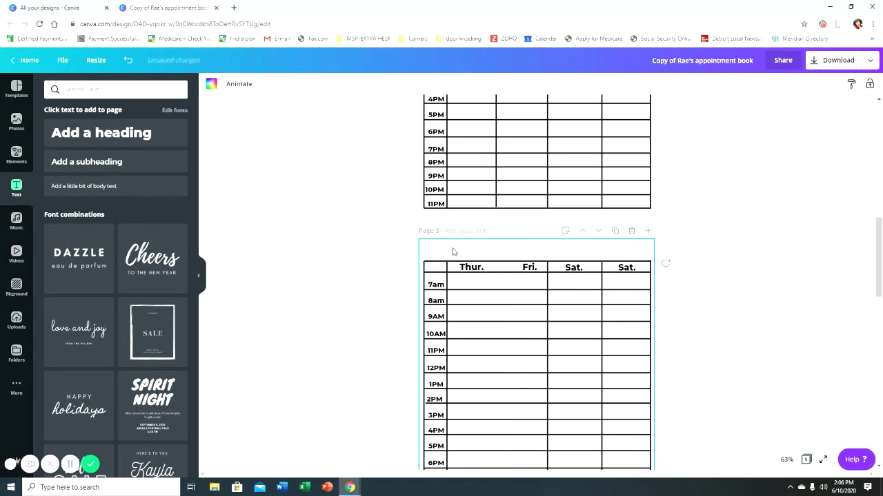
{"action": "left_click", "coordinate": [431, 262]}
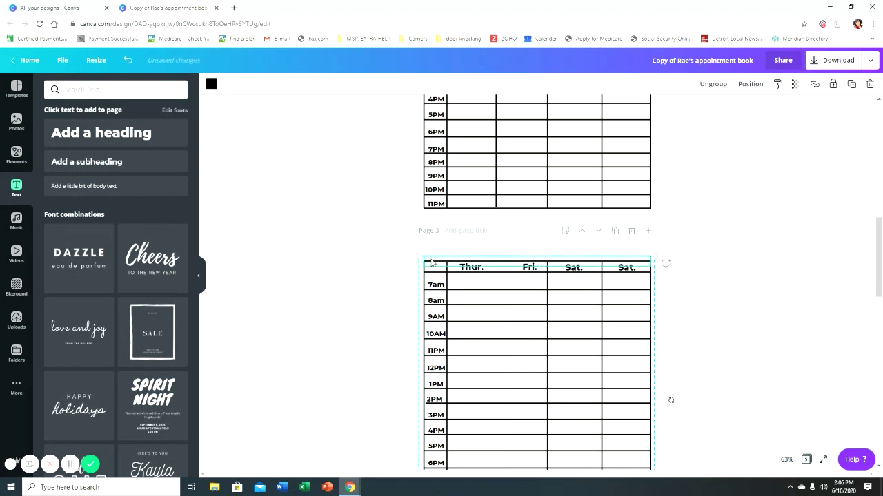
{"action": "left_click_drag", "start_coordinate": [429, 255], "coordinate": [652, 406]}
{"action": "key", "text": "Delete"}
Search the elements for "line", add the plain solid line to blank page 3 and color it black
{"action": "scroll", "coordinate": [676, 405], "scroll_direction": "up", "scroll_amount": 5}
{"action": "scroll", "coordinate": [659, 405], "scroll_direction": "down", "scroll_amount": 2}
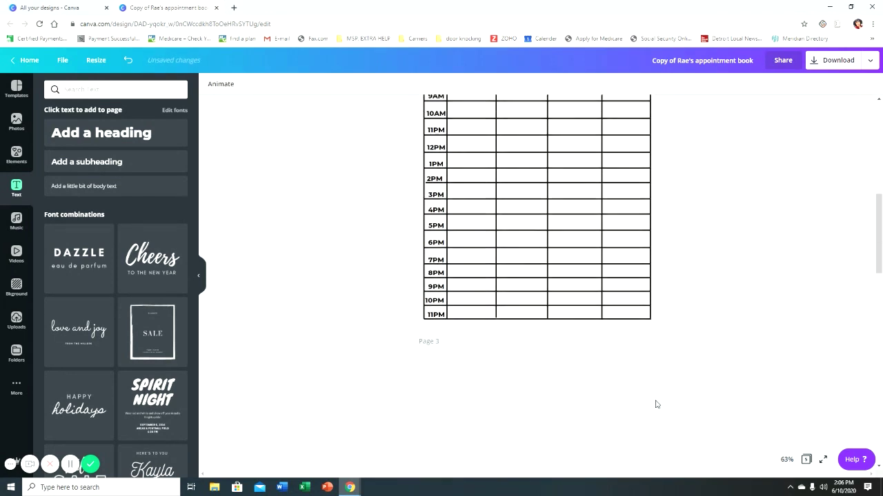
{"action": "scroll", "coordinate": [657, 404], "scroll_direction": "up", "scroll_amount": 3}
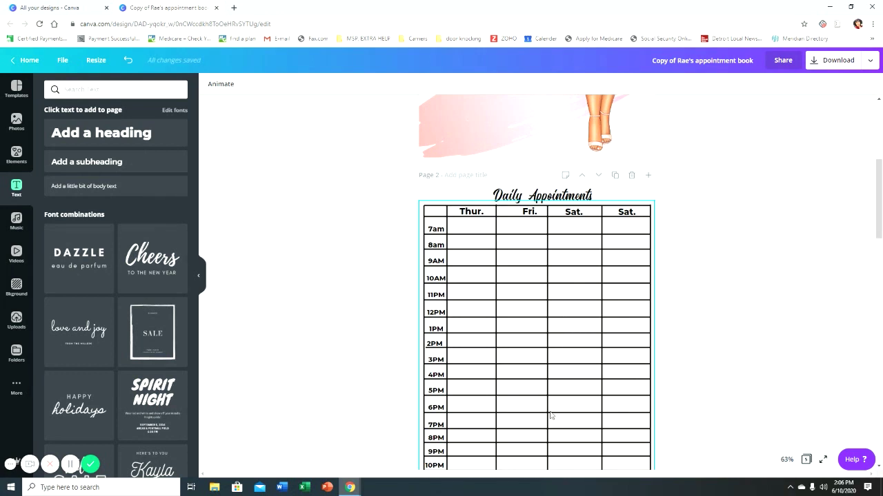
{"action": "scroll", "coordinate": [570, 398], "scroll_direction": "down", "scroll_amount": 2}
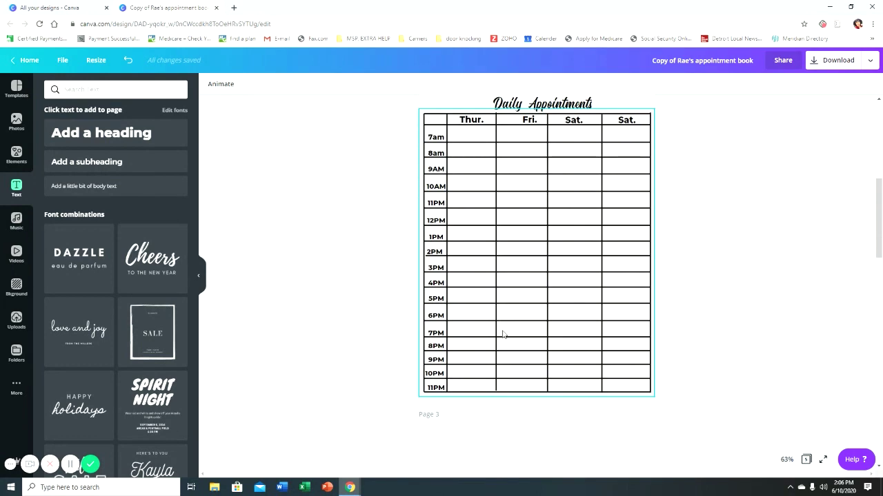
{"action": "scroll", "coordinate": [524, 372], "scroll_direction": "down", "scroll_amount": 5}
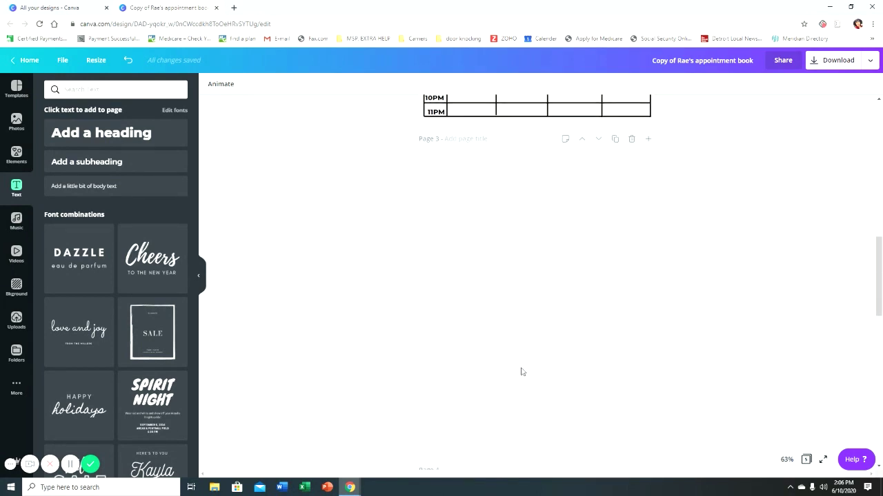
{"action": "left_click", "coordinate": [16, 155]}
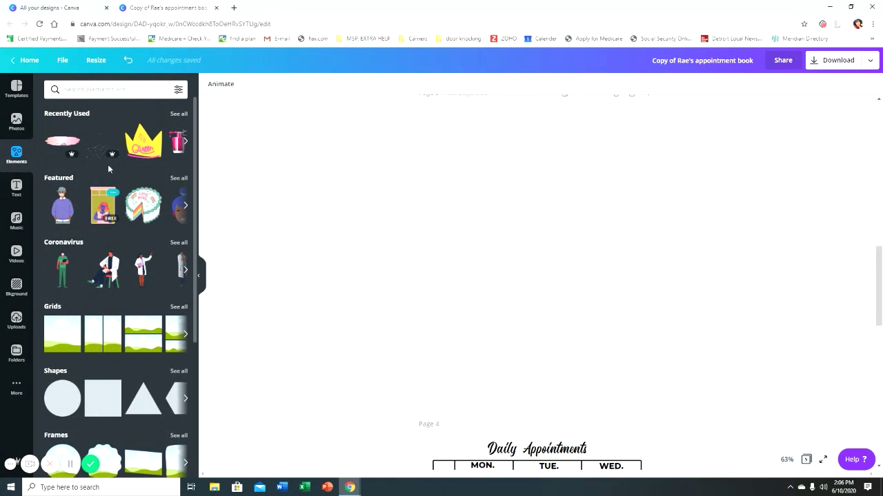
{"action": "left_click", "coordinate": [112, 90]}
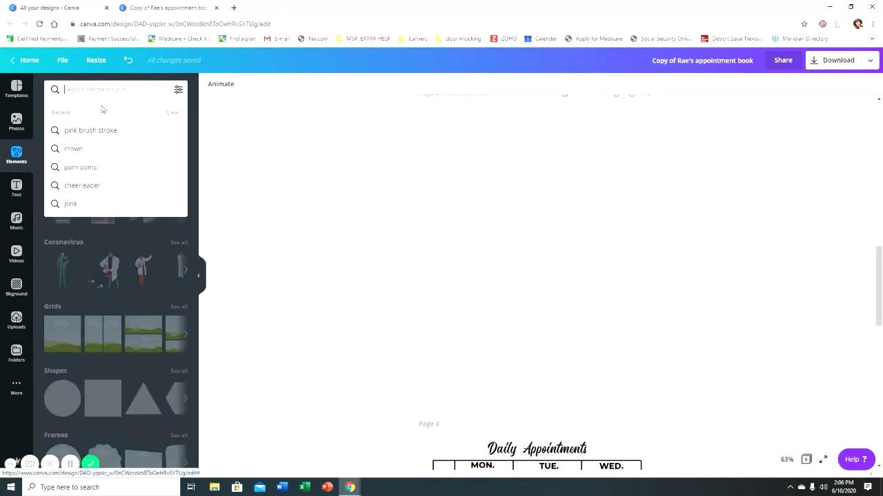
{"action": "type", "text": "line"}
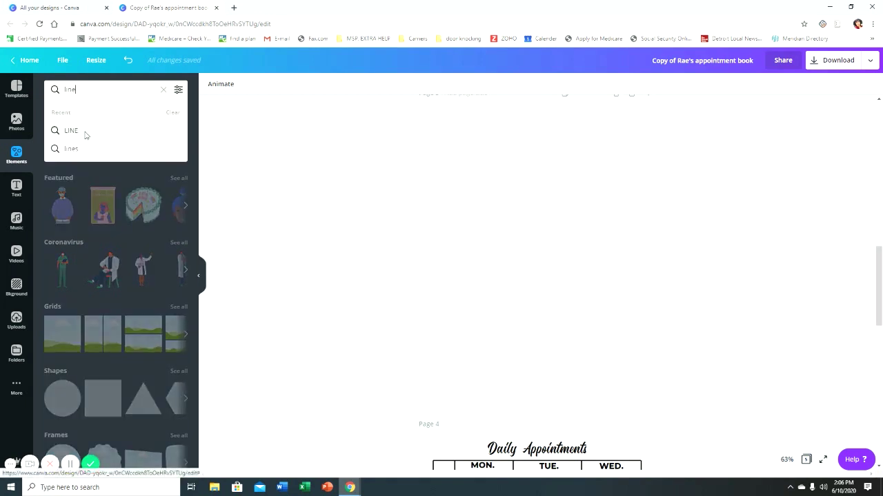
{"action": "key", "text": "Return"}
{"action": "left_click", "coordinate": [79, 131]}
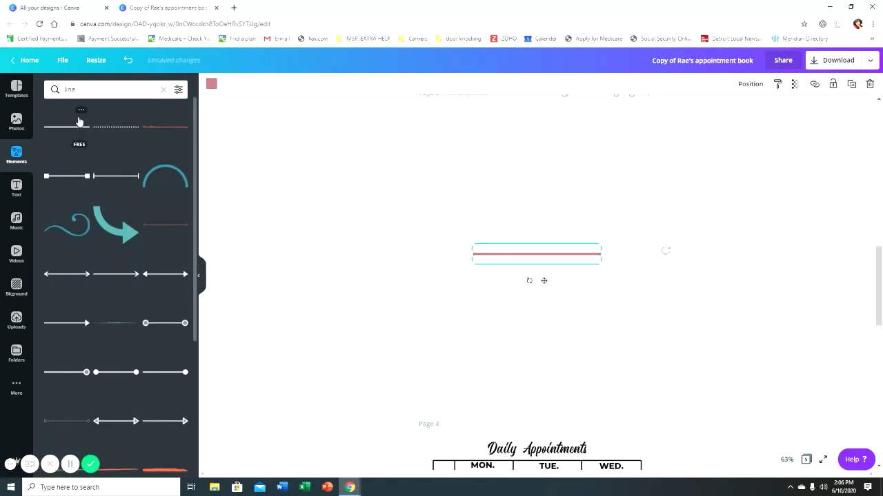
{"action": "left_click", "coordinate": [211, 84]}
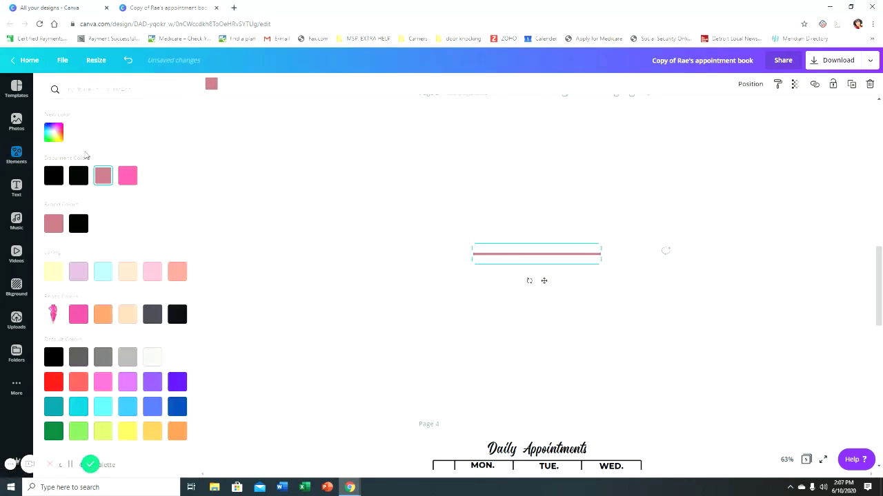
{"action": "left_click", "coordinate": [53, 175]}
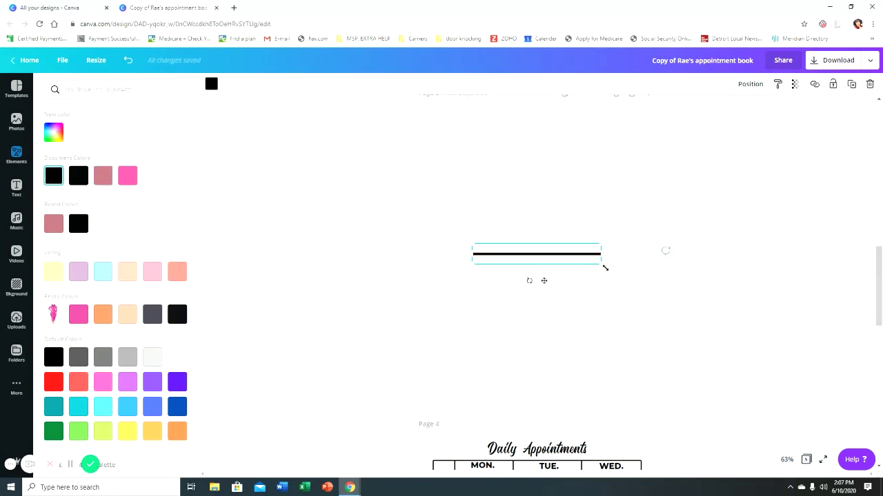
Move the black line near the top of page 3 and stretch both ends almost to the page margins
{"action": "left_click_drag", "start_coordinate": [599, 264], "coordinate": [644, 249]}
{"action": "left_click_drag", "start_coordinate": [581, 251], "coordinate": [557, 130]}
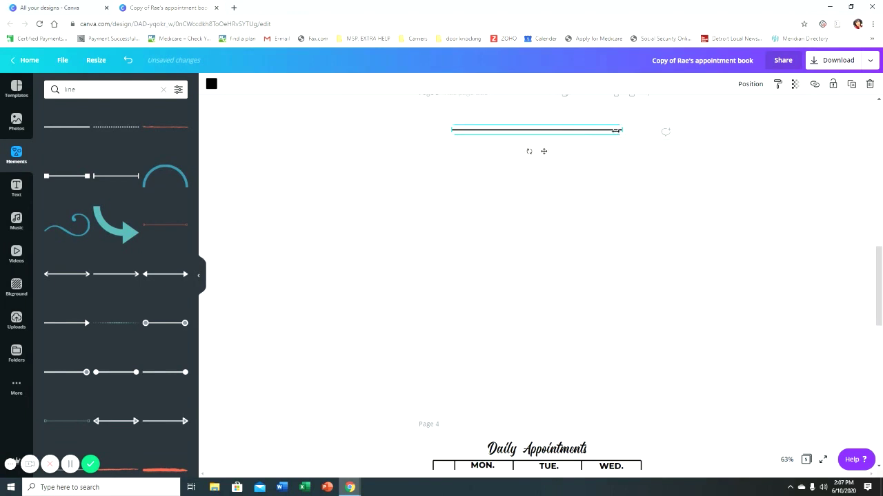
{"action": "left_click_drag", "start_coordinate": [624, 129], "coordinate": [638, 129]}
{"action": "left_click_drag", "start_coordinate": [452, 130], "coordinate": [437, 130]}
Duplicate the line twice and align the copies beneath it as the second and third ruled lines
{"action": "left_click", "coordinate": [852, 85]}
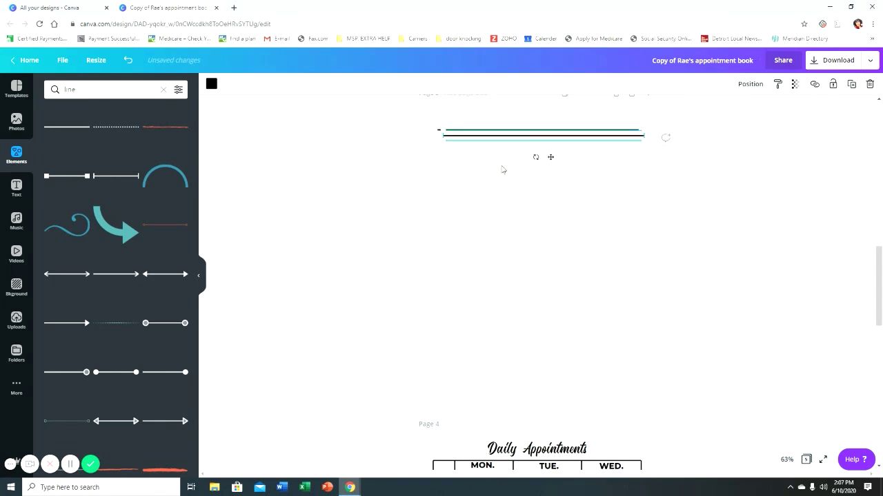
{"action": "left_click_drag", "start_coordinate": [527, 139], "coordinate": [522, 141]}
{"action": "scroll", "coordinate": [799, 147], "scroll_direction": "down", "scroll_amount": 1}
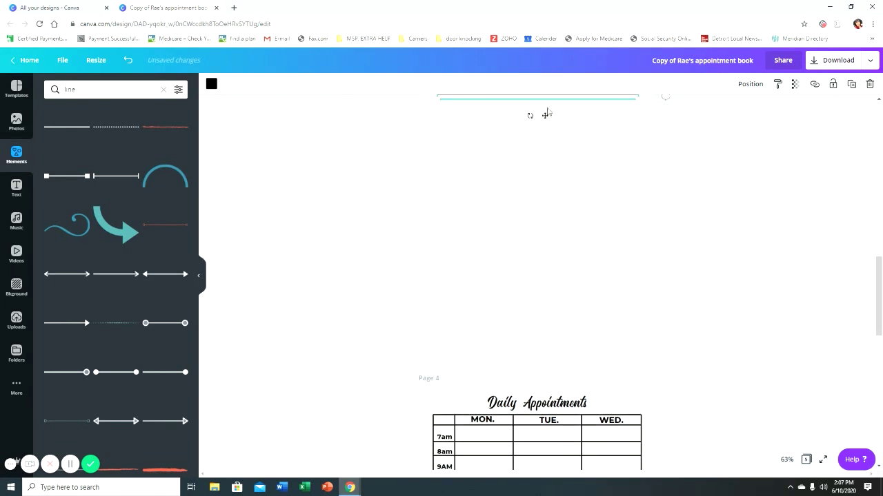
{"action": "scroll", "coordinate": [635, 219], "scroll_direction": "up", "scroll_amount": 1}
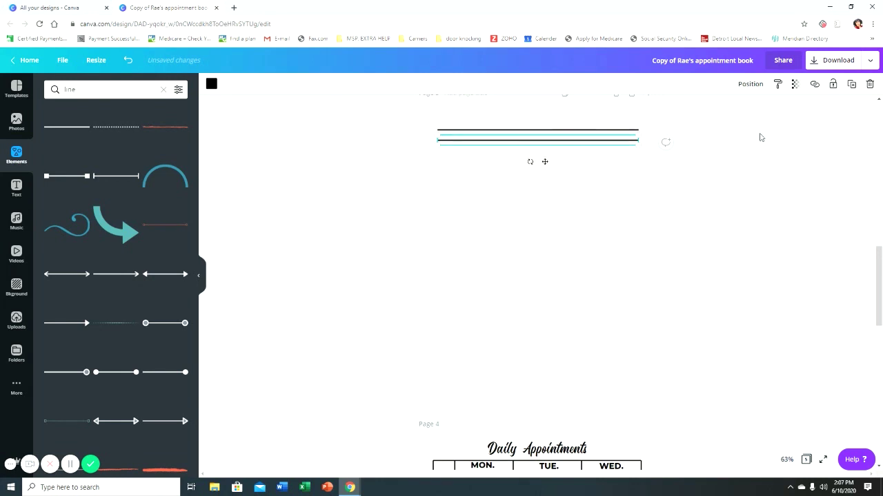
{"action": "left_click", "coordinate": [854, 84]}
{"action": "scroll", "coordinate": [583, 272], "scroll_direction": "down", "scroll_amount": 3}
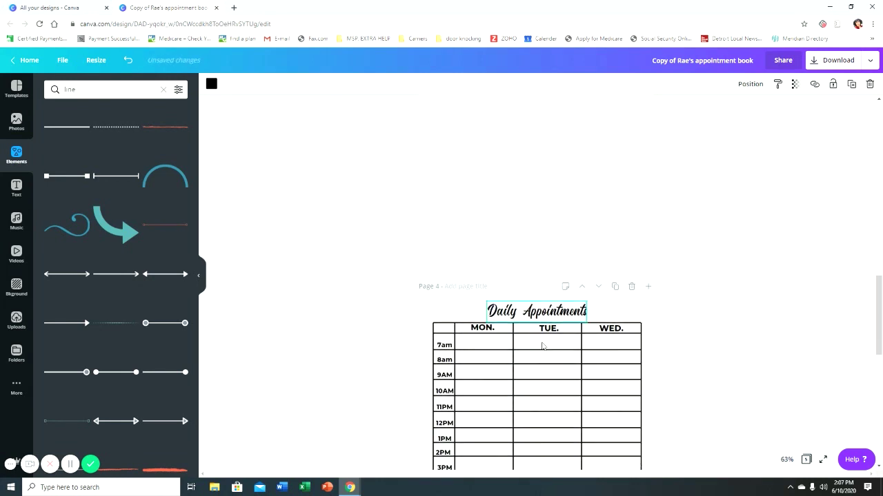
{"action": "scroll", "coordinate": [582, 318], "scroll_direction": "up", "scroll_amount": 5}
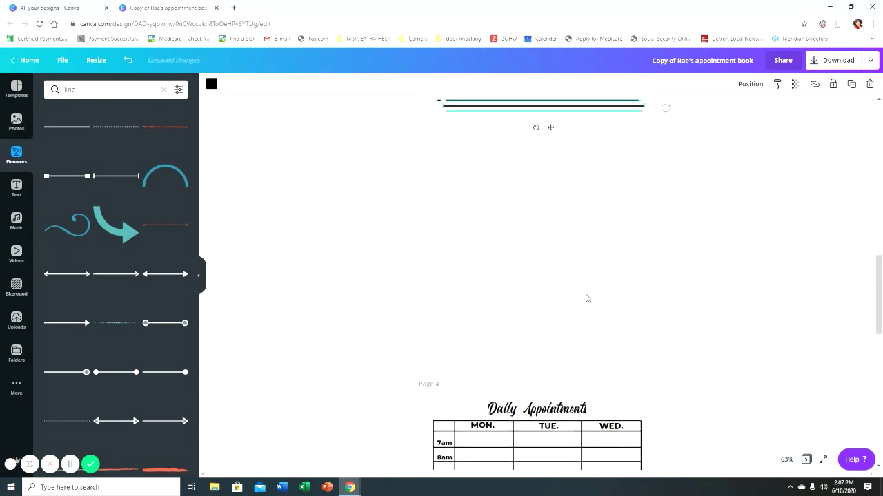
{"action": "left_click_drag", "start_coordinate": [526, 196], "coordinate": [520, 203]}
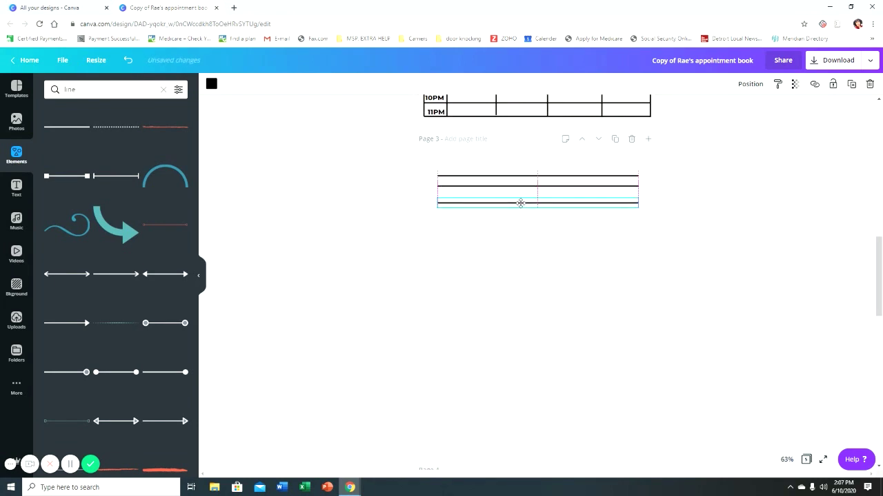
Add the fourth, fifth and sixth ruled lines as copies aligned below the third line
{"action": "left_click", "coordinate": [851, 84]}
{"action": "left_click_drag", "start_coordinate": [521, 213], "coordinate": [536, 233]}
{"action": "left_click", "coordinate": [851, 84]}
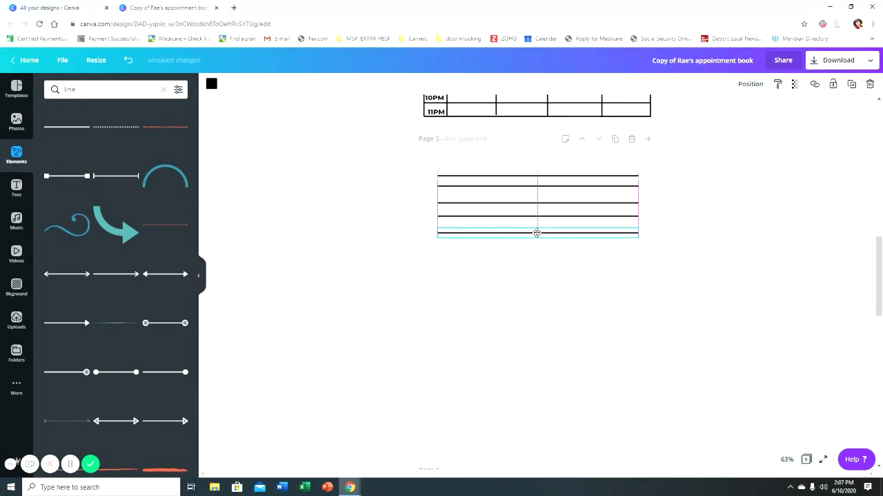
{"action": "left_click", "coordinate": [850, 84]}
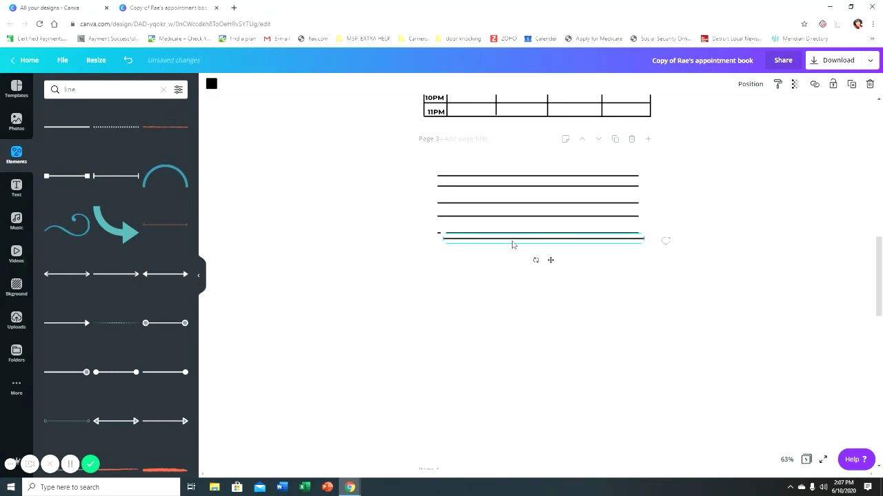
{"action": "left_click_drag", "start_coordinate": [510, 240], "coordinate": [508, 247]}
{"action": "left_click", "coordinate": [515, 367]}
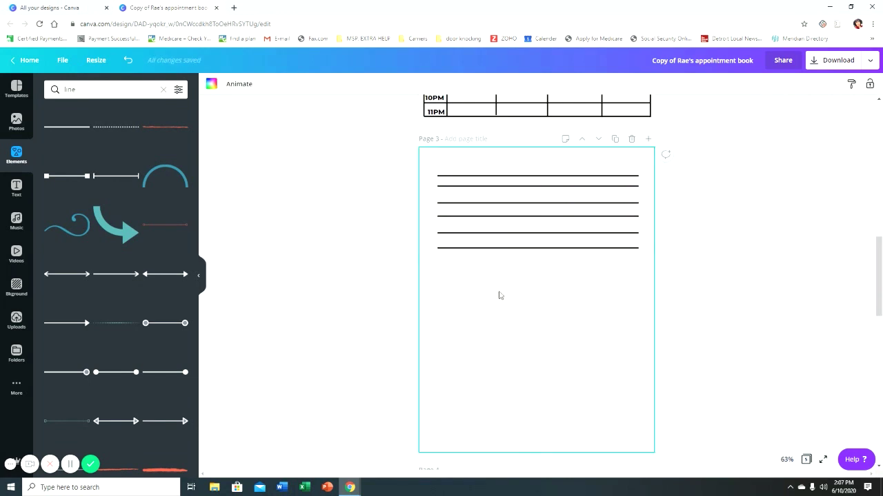
Duplicate the sixth line repeatedly to place the seventh through eleventh ruled lines at similar spacing down the page
{"action": "left_click", "coordinate": [535, 248]}
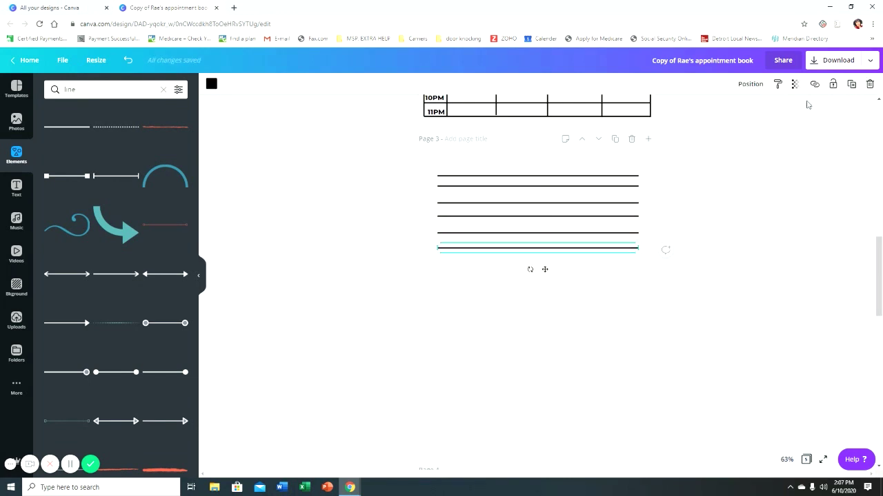
{"action": "left_click_drag", "start_coordinate": [513, 252], "coordinate": [494, 283]}
{"action": "left_click", "coordinate": [851, 83]}
{"action": "left_click", "coordinate": [851, 84]}
{"action": "left_click", "coordinate": [851, 85]}
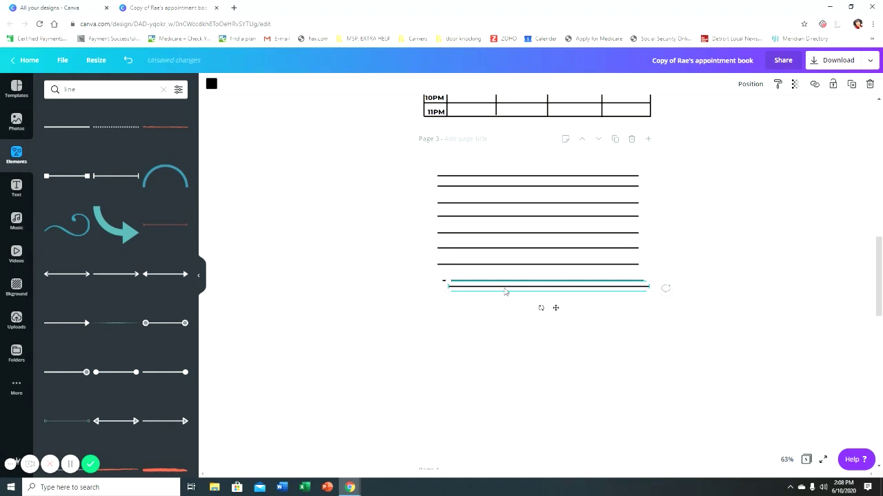
{"action": "mouse_move", "coordinate": [500, 288]}
{"action": "left_mouse_down"}
{"action": "mouse_move", "coordinate": [494, 300]}
{"action": "mouse_move", "coordinate": [498, 282]}
{"action": "left_mouse_up"}
{"action": "left_click_drag", "start_coordinate": [558, 289], "coordinate": [517, 348]}
{"action": "left_click", "coordinate": [850, 89]}
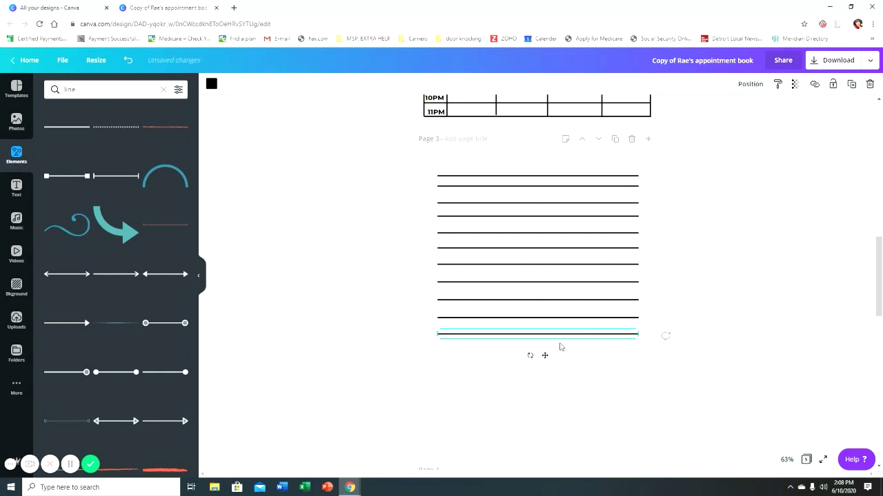
Continue the ruling with three more copies, placing the twelfth, thirteenth and fourteenth lines below the eleventh
{"action": "left_click", "coordinate": [852, 87]}
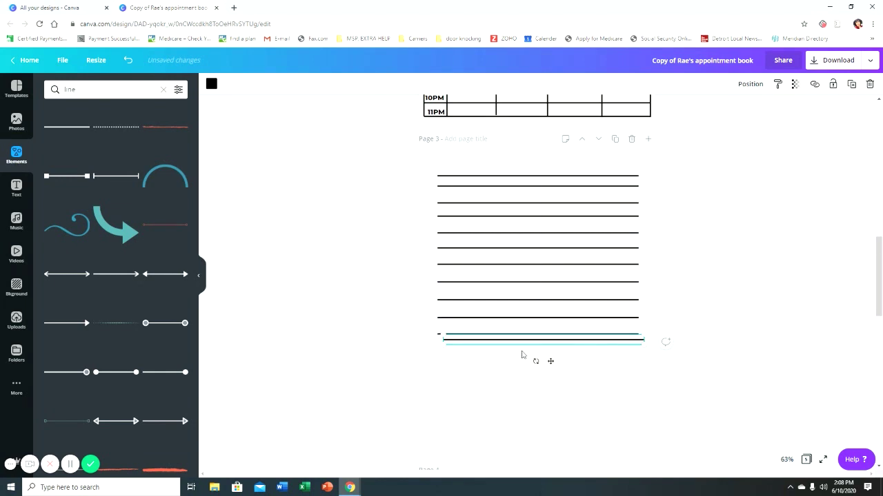
{"action": "left_click_drag", "start_coordinate": [523, 344], "coordinate": [517, 350]}
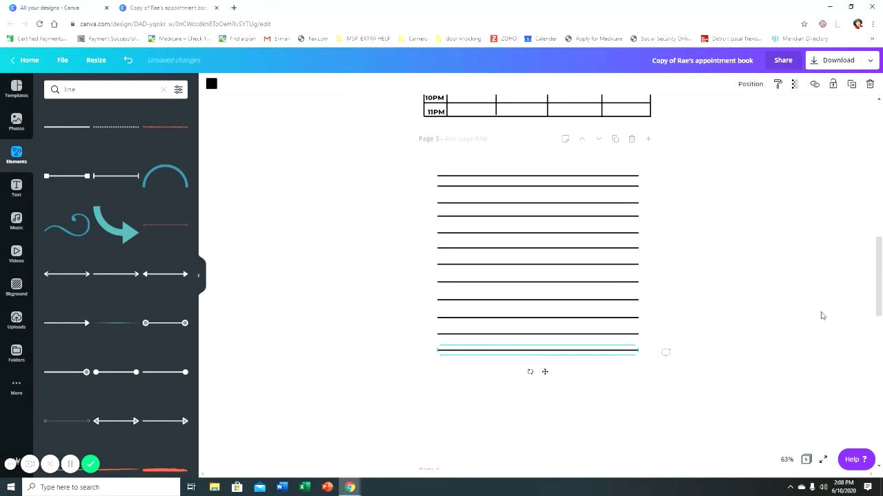
{"action": "left_click", "coordinate": [852, 87]}
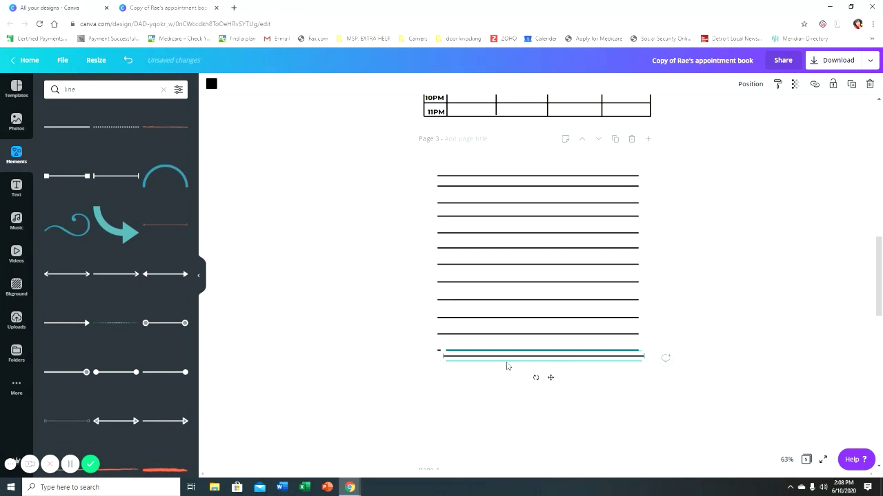
{"action": "left_click_drag", "start_coordinate": [495, 364], "coordinate": [489, 369]}
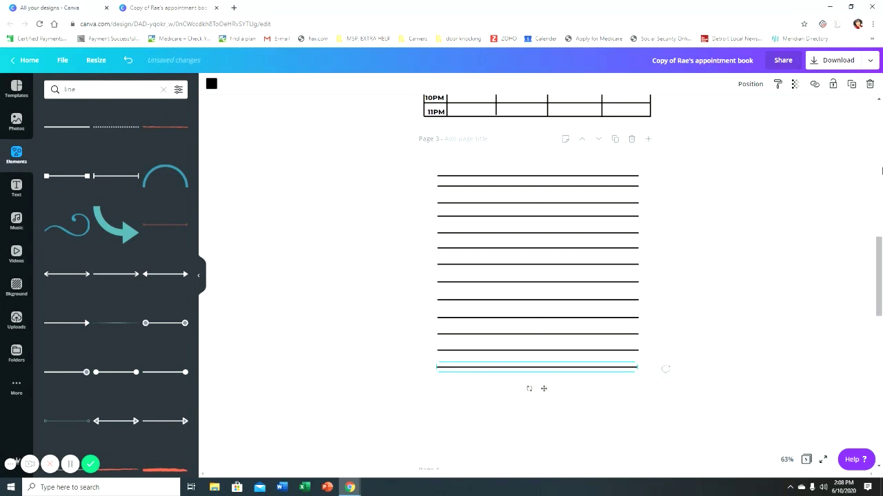
{"action": "left_click", "coordinate": [851, 85]}
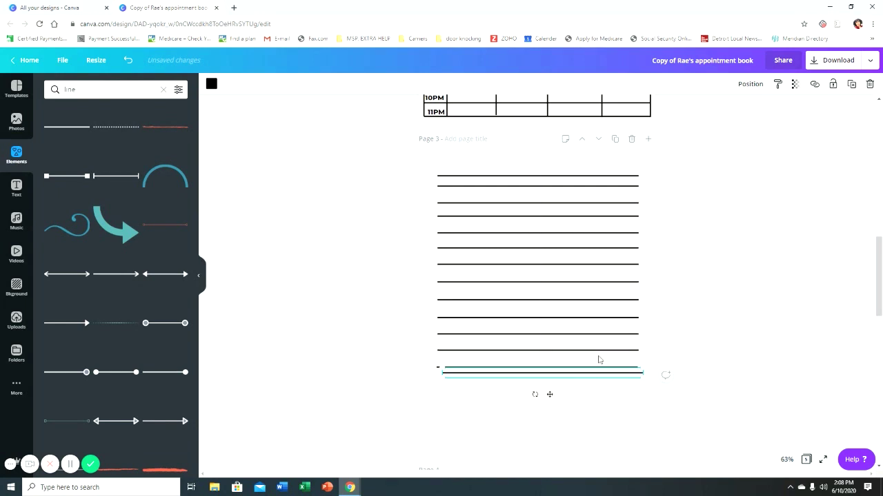
{"action": "left_click_drag", "start_coordinate": [478, 378], "coordinate": [476, 389]}
Finish the ruled page with three more line copies, placing the seventeenth just above the bottom edge of page 3
{"action": "left_click", "coordinate": [851, 83]}
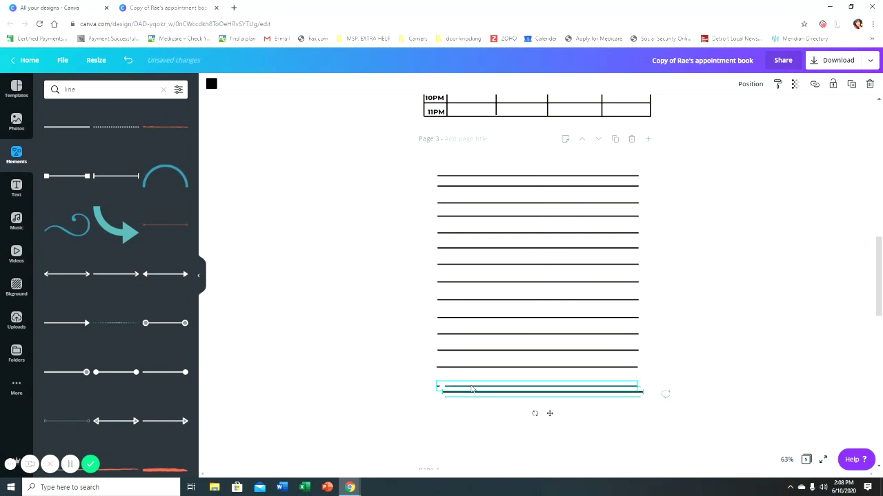
{"action": "left_click_drag", "start_coordinate": [475, 395], "coordinate": [464, 403]}
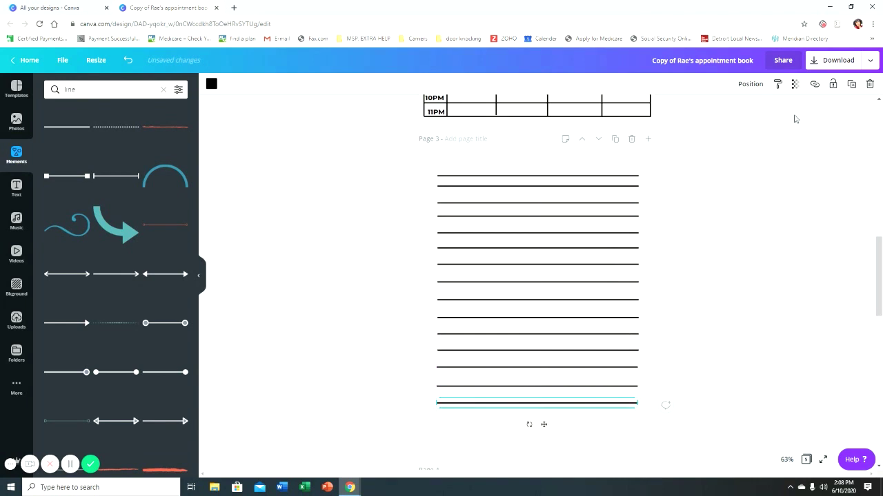
{"action": "left_click", "coordinate": [851, 84]}
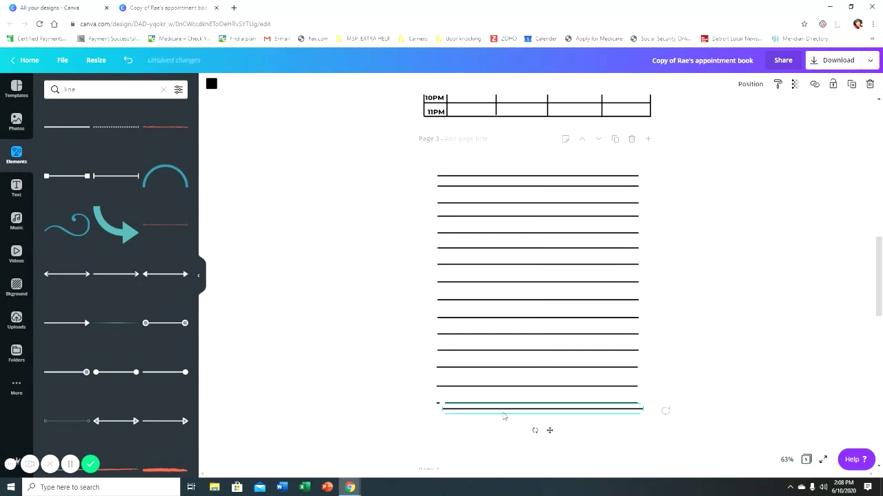
{"action": "left_click_drag", "start_coordinate": [504, 416], "coordinate": [486, 443]}
{"action": "left_click", "coordinate": [851, 84]}
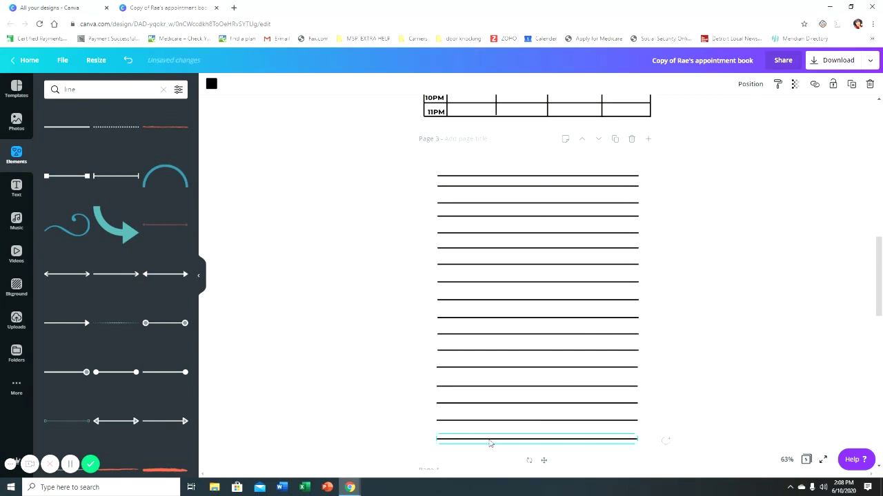
{"action": "left_click", "coordinate": [764, 252]}
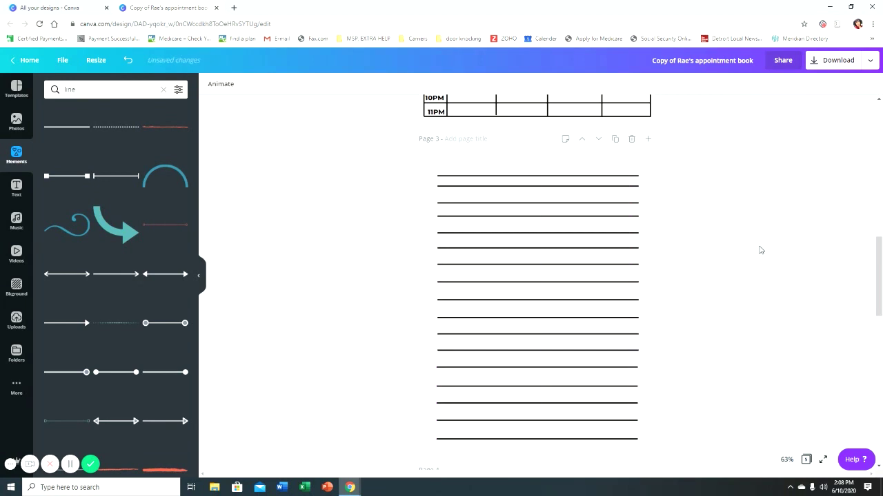
Duplicate the top ruled line and make the copy a vertical left border running from the first to the last line
{"action": "left_click", "coordinate": [551, 178]}
{"action": "left_click", "coordinate": [852, 84]}
{"action": "left_click_drag", "start_coordinate": [535, 204], "coordinate": [632, 190]}
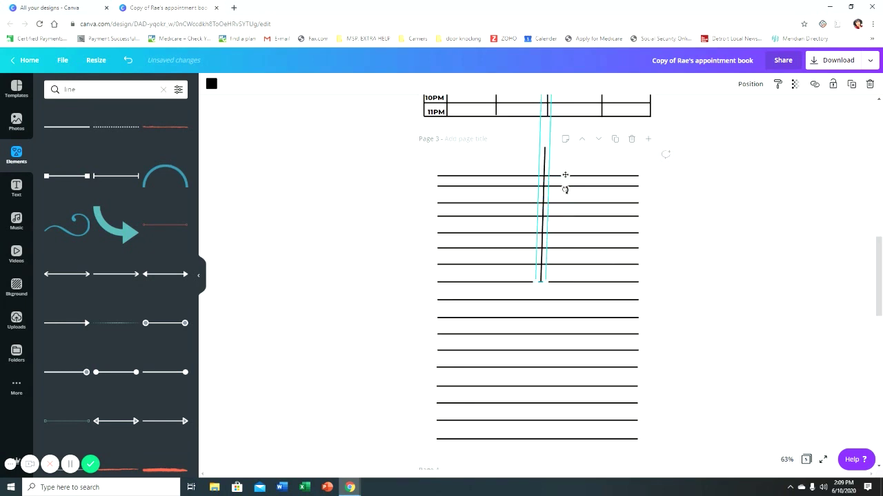
{"action": "left_click_drag", "start_coordinate": [565, 189], "coordinate": [436, 296]}
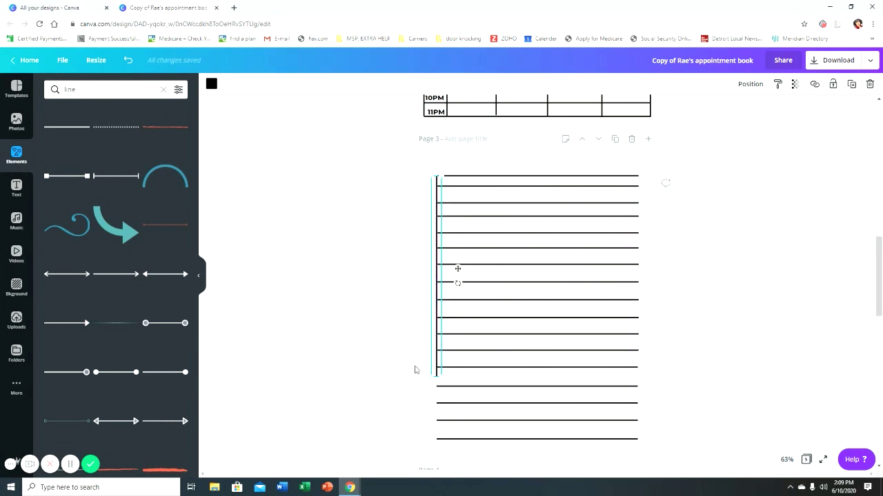
{"action": "left_click_drag", "start_coordinate": [435, 377], "coordinate": [441, 440]}
{"action": "left_click", "coordinate": [749, 395]}
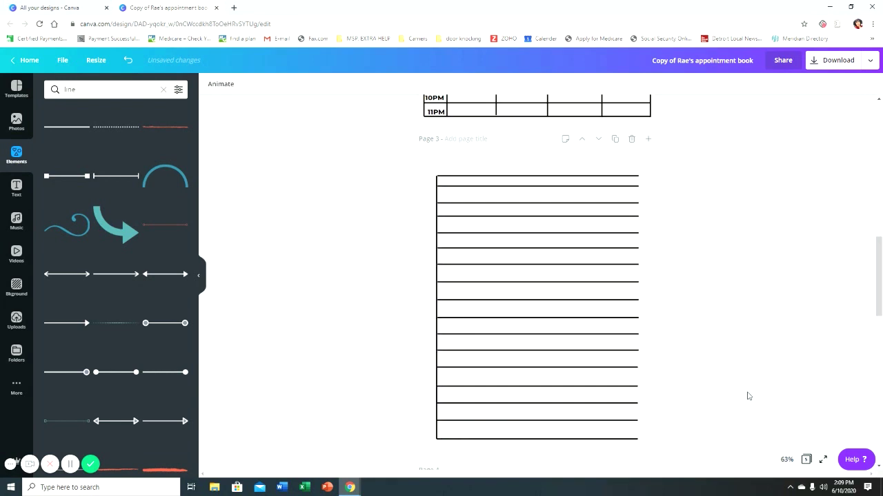
Duplicate the left border line and align the copy with the right ends of the ruled lines
{"action": "left_click", "coordinate": [435, 186]}
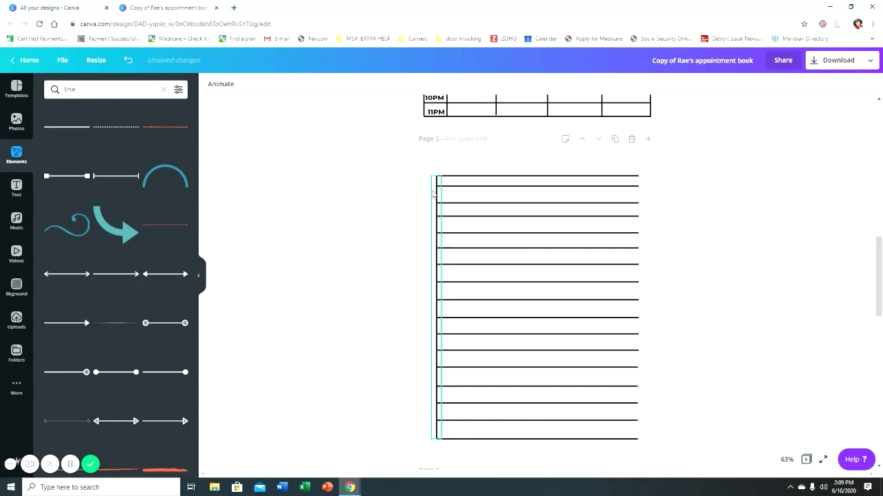
{"action": "left_click_drag", "start_coordinate": [435, 177], "coordinate": [436, 177]}
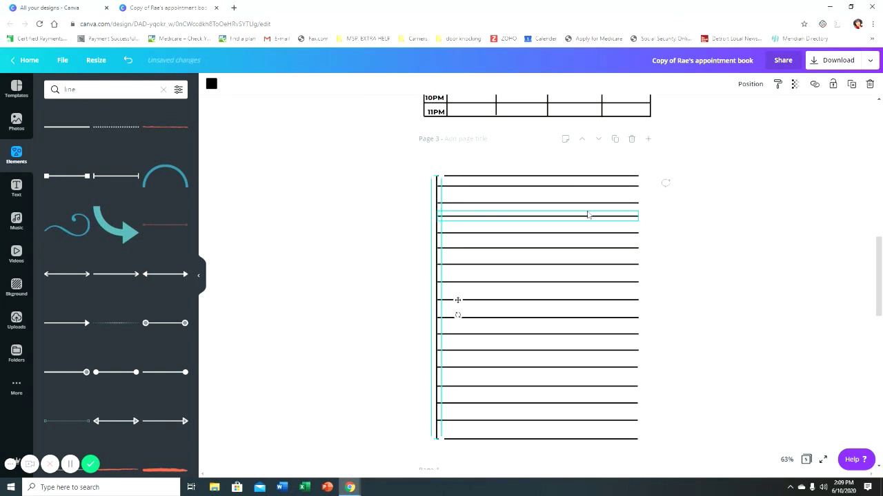
{"action": "left_click_drag", "start_coordinate": [455, 223], "coordinate": [648, 225]}
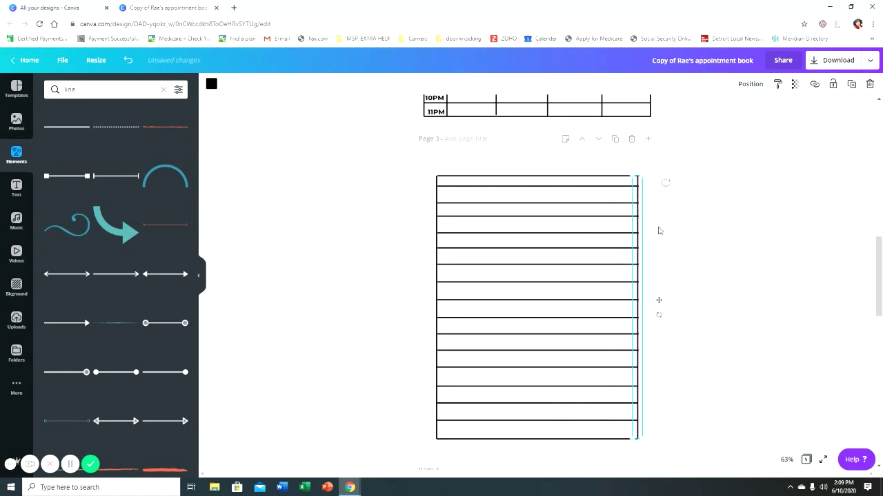
{"action": "left_click", "coordinate": [693, 242]}
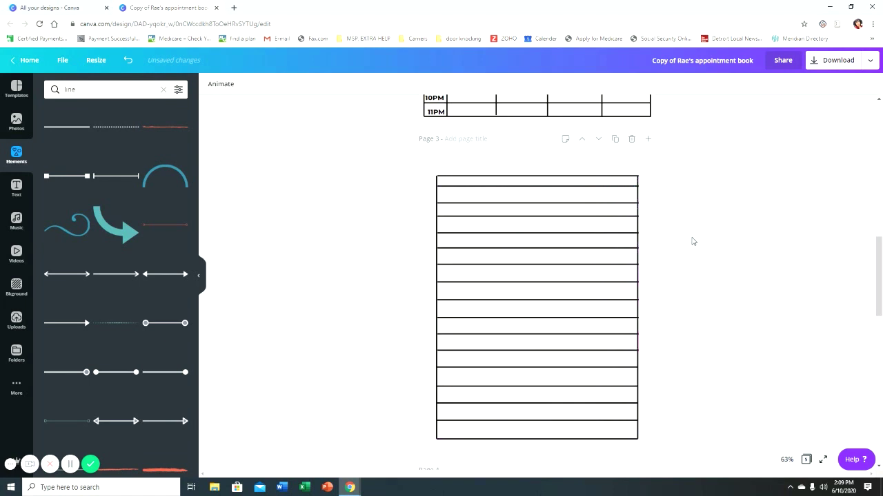
{"action": "left_click", "coordinate": [639, 246]}
{"action": "left_click", "coordinate": [726, 266]}
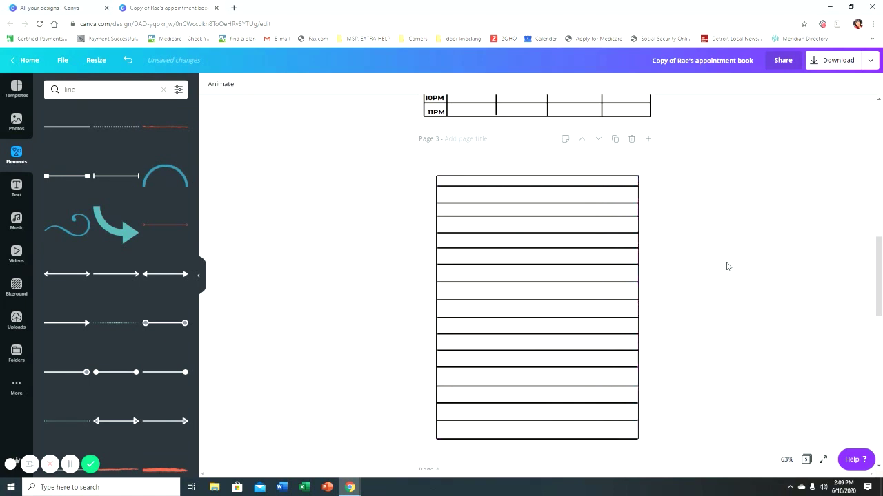
Place three copies of the vertical line inside the frame as column dividers, forming a narrow first column and three wider ones
{"action": "left_click", "coordinate": [439, 214]}
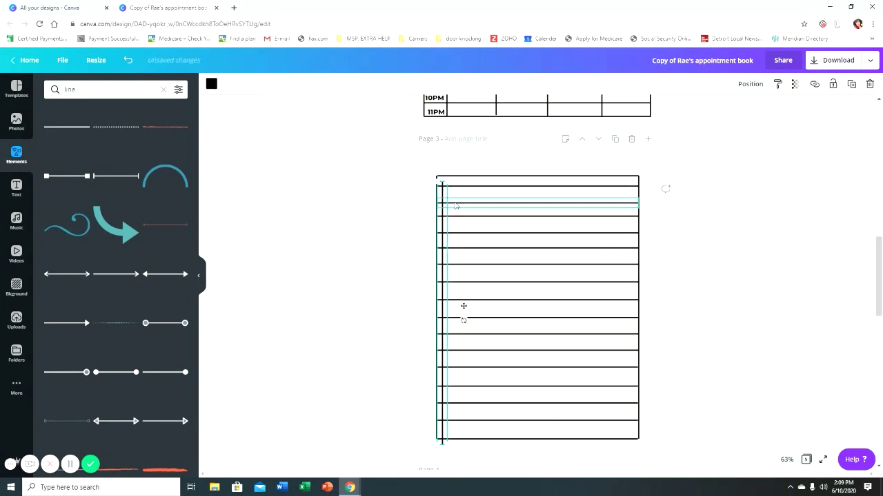
{"action": "left_click_drag", "start_coordinate": [440, 213], "coordinate": [458, 203]}
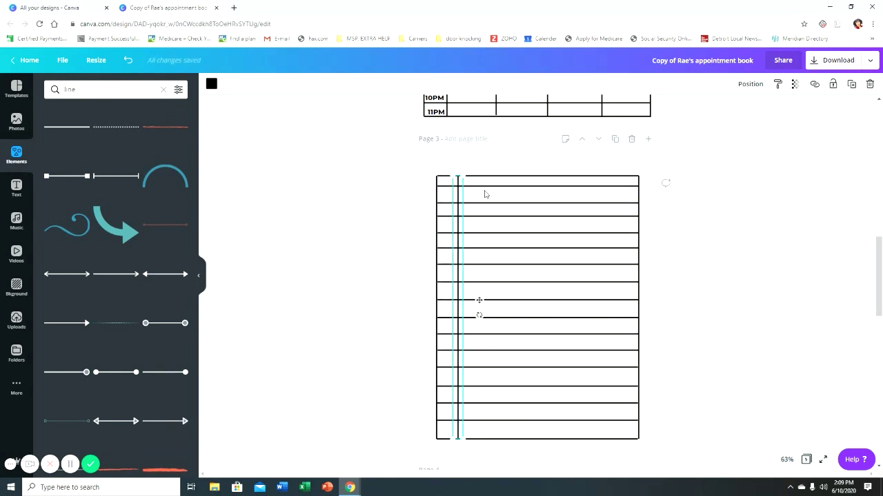
{"action": "left_click", "coordinate": [852, 85]}
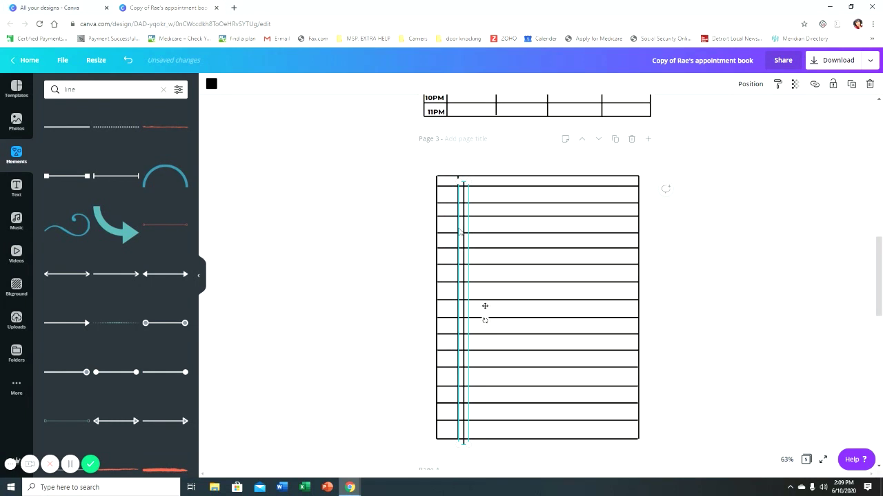
{"action": "scroll", "coordinate": [460, 262], "scroll_direction": "up", "scroll_amount": 1}
{"action": "left_click_drag", "start_coordinate": [460, 263], "coordinate": [503, 253]}
{"action": "left_click_drag", "start_coordinate": [513, 313], "coordinate": [567, 308]}
Shift the second and third column dividers to the right to match the column layout of page 4's Daily Appointments table
{"action": "scroll", "coordinate": [576, 333], "scroll_direction": "up", "scroll_amount": 4}
{"action": "scroll", "coordinate": [576, 333], "scroll_direction": "down", "scroll_amount": 8}
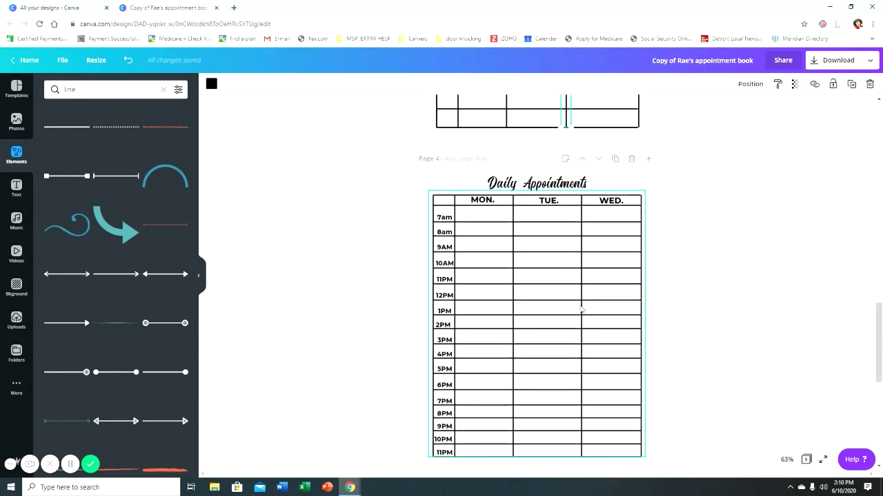
{"action": "scroll", "coordinate": [572, 333], "scroll_direction": "up", "scroll_amount": 4}
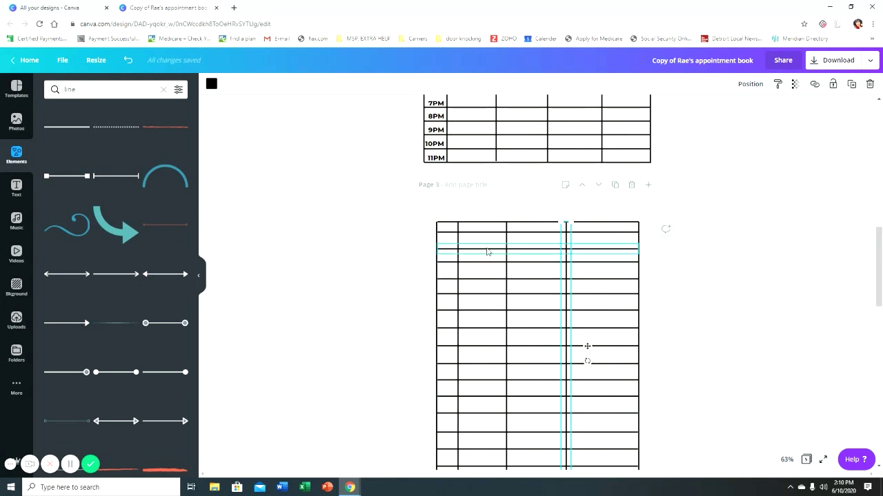
{"action": "left_click_drag", "start_coordinate": [564, 279], "coordinate": [580, 278]}
{"action": "left_click_drag", "start_coordinate": [511, 267], "coordinate": [510, 264]}
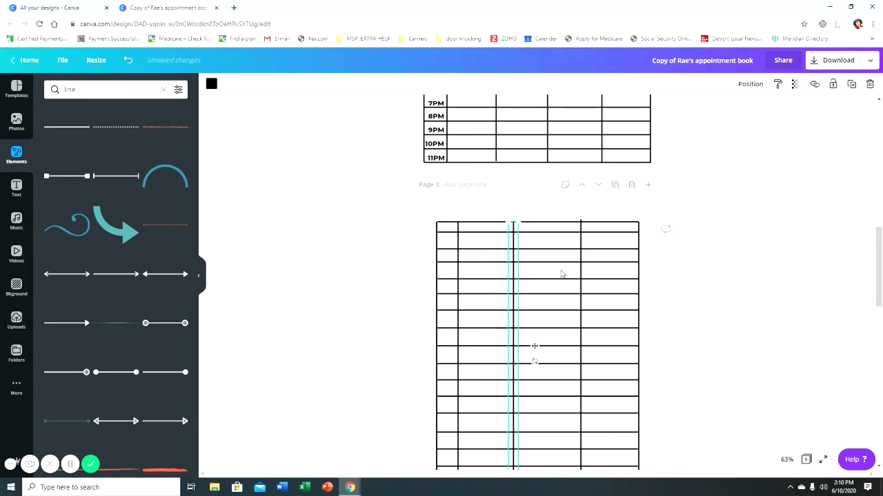
{"action": "left_click", "coordinate": [581, 271]}
{"action": "left_click", "coordinate": [756, 315]}
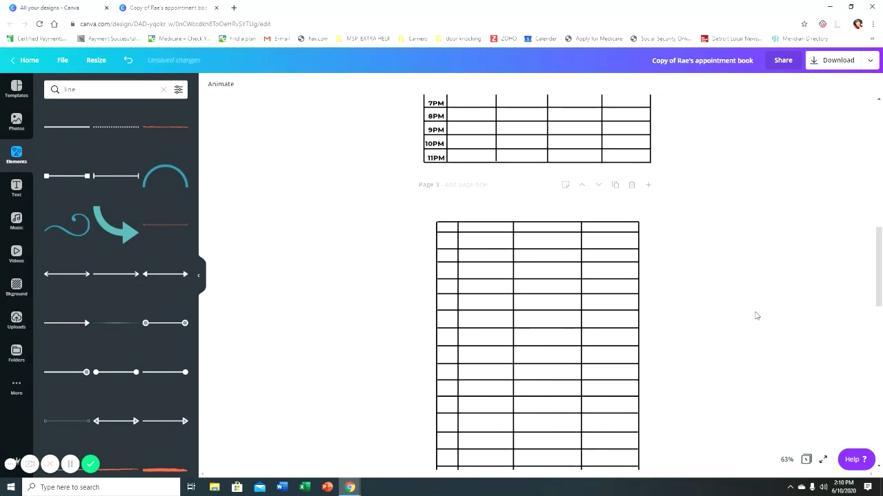
Add a heading reading "Mon." and fit it at size 23.3 into the header cell of the first wide column
{"action": "scroll", "coordinate": [755, 315], "scroll_direction": "down", "scroll_amount": 2}
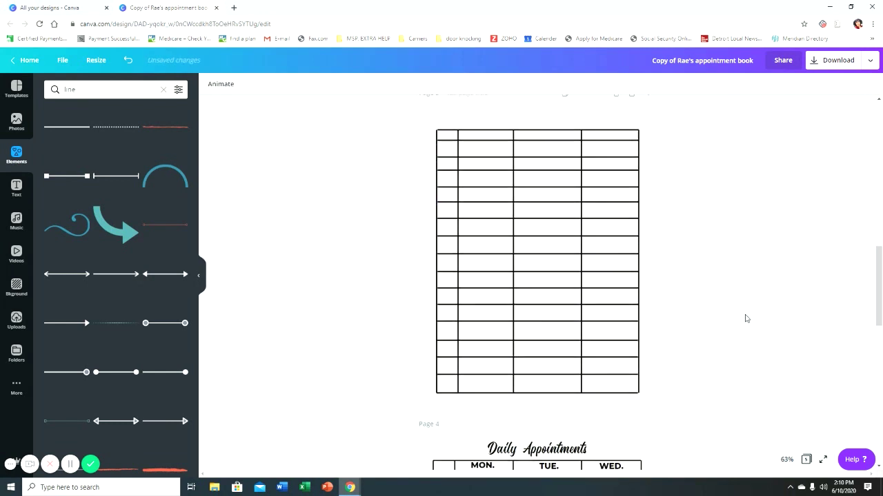
{"action": "scroll", "coordinate": [745, 319], "scroll_direction": "up", "scroll_amount": 1}
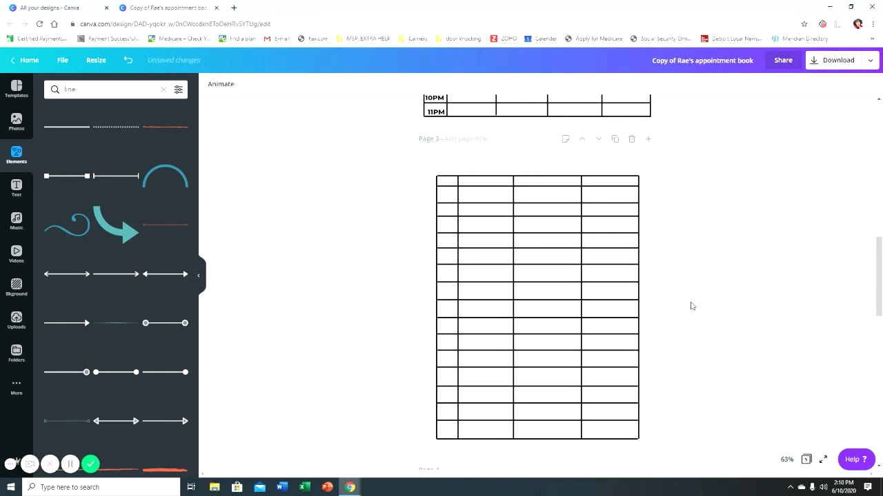
{"action": "scroll", "coordinate": [730, 311], "scroll_direction": "down", "scroll_amount": 2}
{"action": "scroll", "coordinate": [711, 290], "scroll_direction": "up", "scroll_amount": 1}
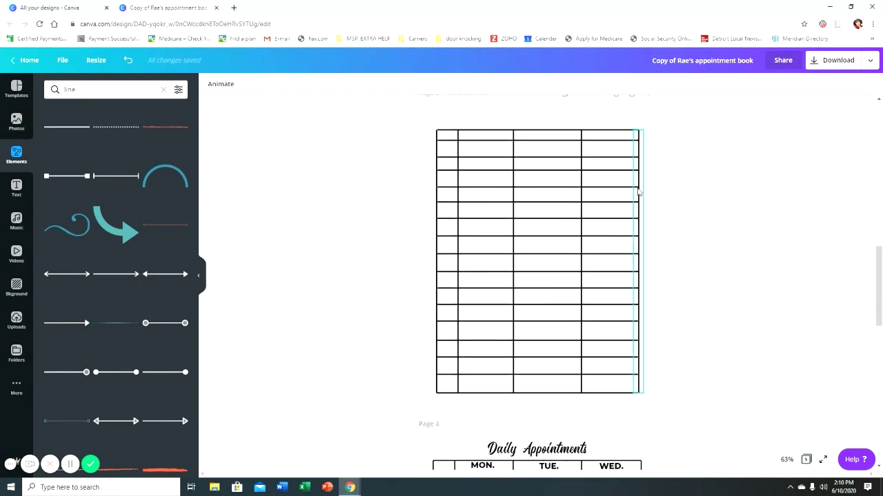
{"action": "left_click", "coordinate": [30, 195]}
{"action": "left_click", "coordinate": [140, 142]}
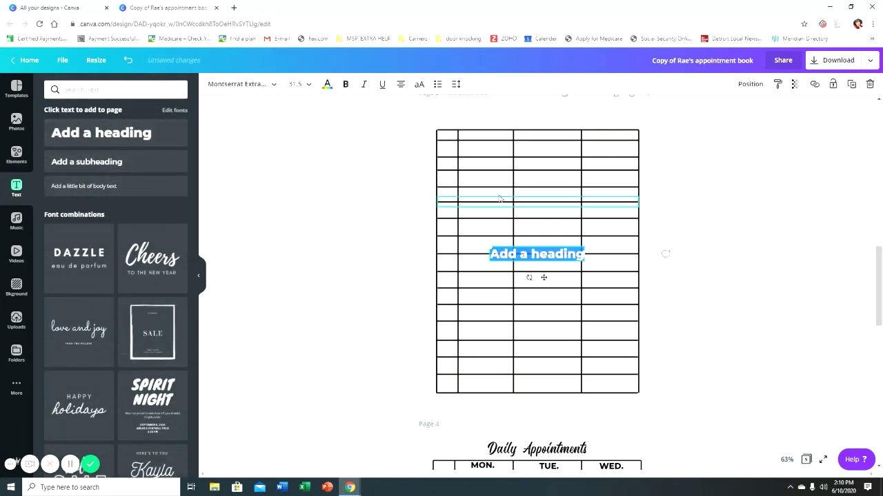
{"action": "type", "text": "Mon."}
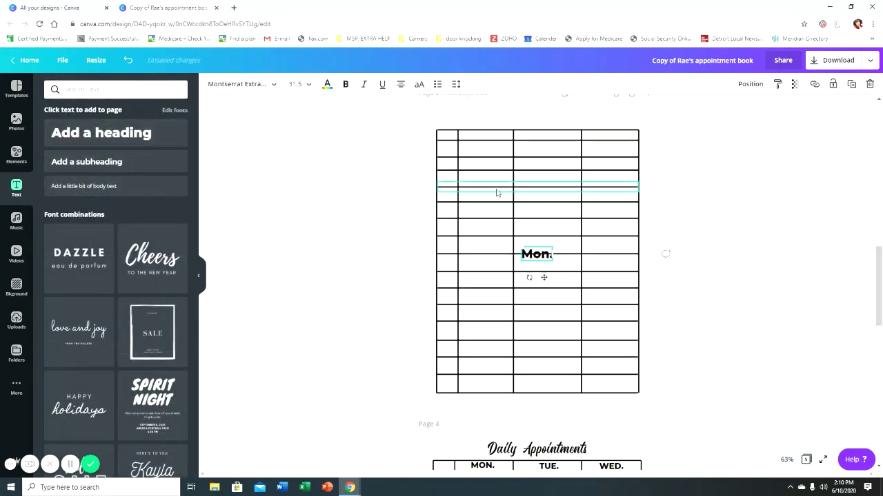
{"action": "left_click", "coordinate": [691, 276]}
{"action": "left_click_drag", "start_coordinate": [536, 253], "coordinate": [486, 131]}
{"action": "left_click", "coordinate": [814, 222]}
Duplicate the "Mon." heading into the middle day column's header cell and change its text to "Tue."
{"action": "left_click", "coordinate": [492, 142]}
{"action": "left_click", "coordinate": [852, 84]}
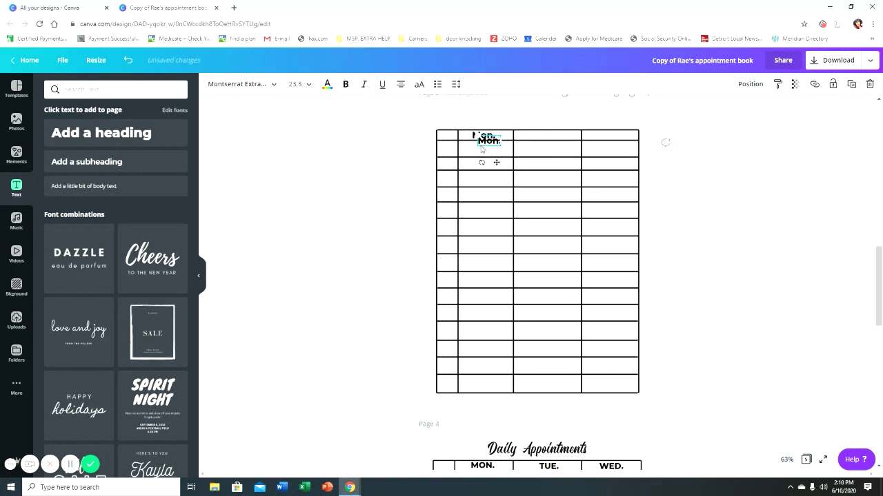
{"action": "left_click_drag", "start_coordinate": [488, 145], "coordinate": [546, 139]}
{"action": "double_click", "coordinate": [548, 136]}
{"action": "type", "text": "Tue."}
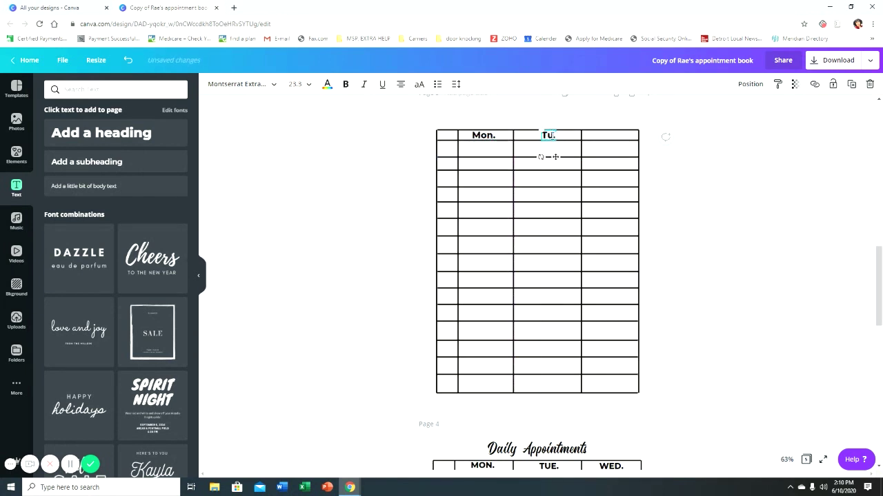
{"action": "left_click", "coordinate": [763, 226]}
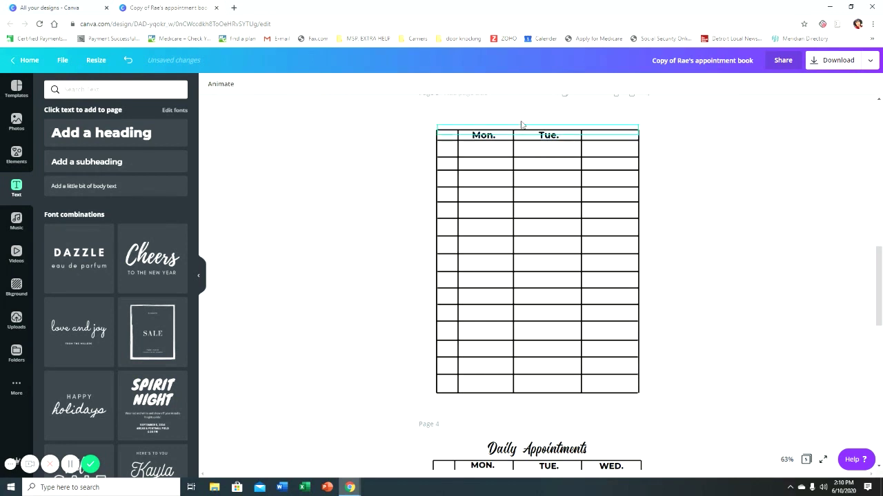
Copy the "Tue." heading into the last column's header cell and change its text to "Wed."
{"action": "left_click", "coordinate": [556, 143]}
{"action": "left_click", "coordinate": [852, 85]}
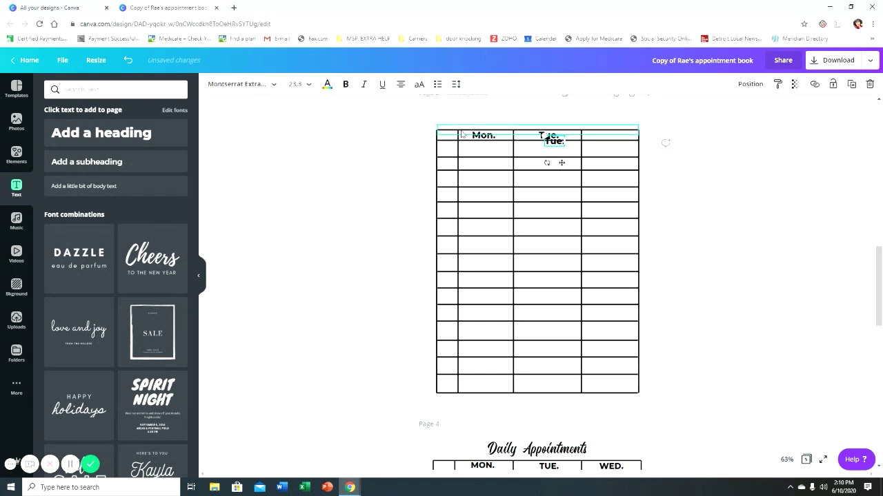
{"action": "left_click_drag", "start_coordinate": [556, 145], "coordinate": [614, 139]}
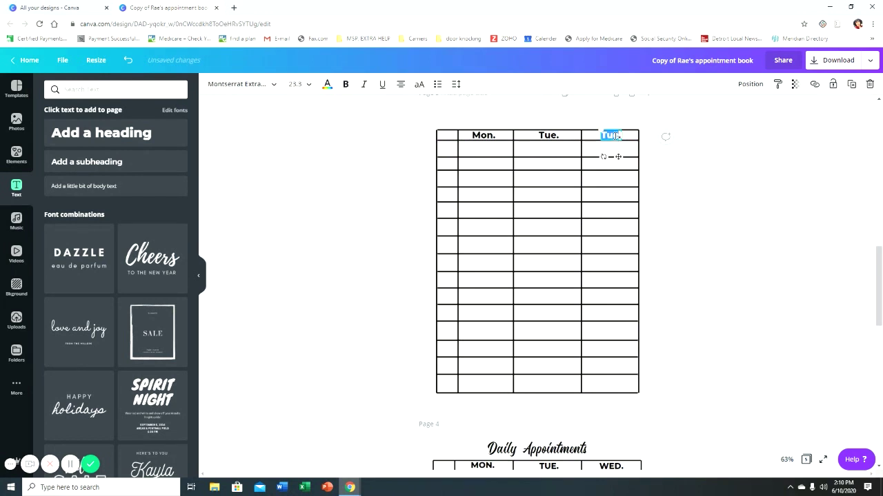
{"action": "type", "text": "Wed."}
{"action": "left_click", "coordinate": [800, 248]}
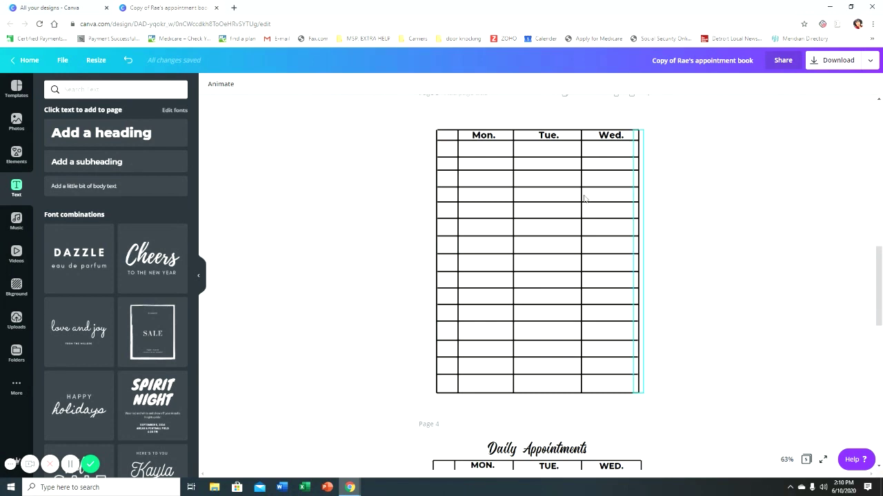
Add a heading reading "7AM" and place it at size 19.3 in the first row of the narrow time column
{"action": "left_click", "coordinate": [98, 138]}
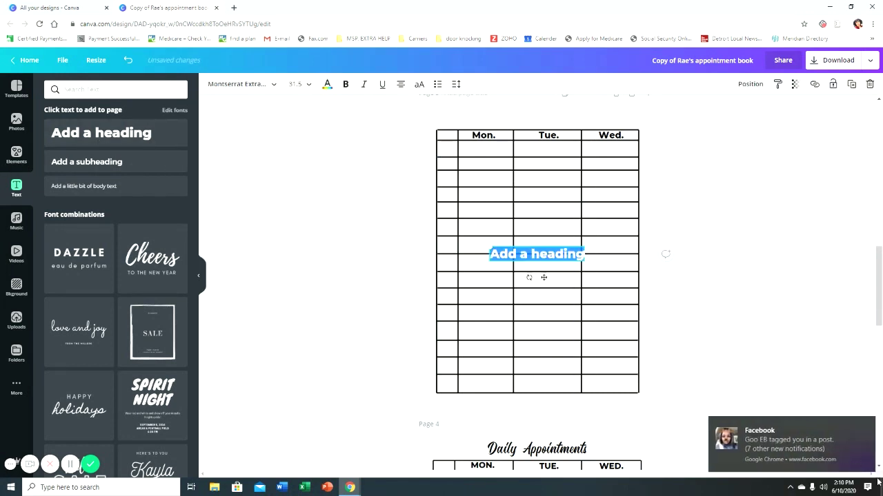
{"action": "left_click", "coordinate": [867, 425]}
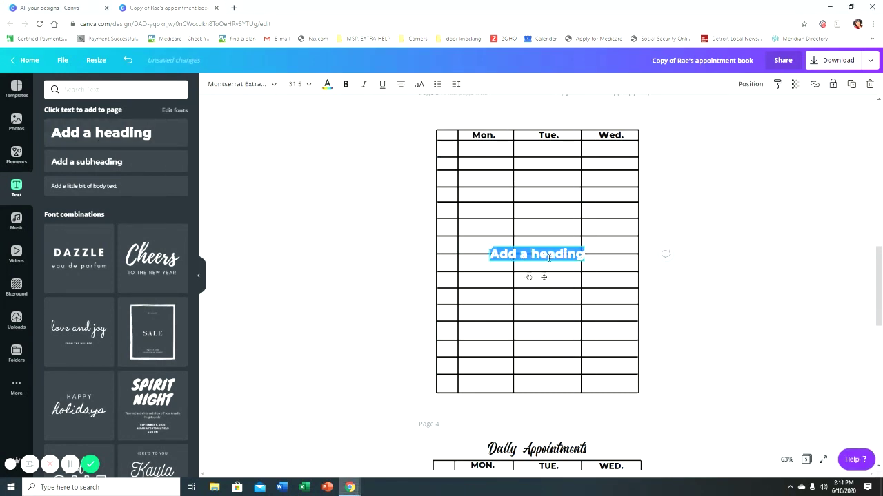
{"action": "type", "text": "7"}
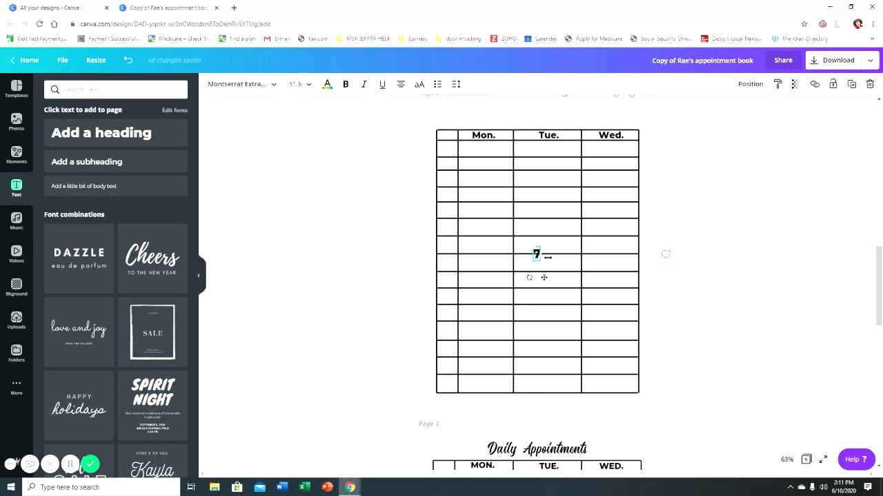
{"action": "type", "text": "AM"}
{"action": "left_click_drag", "start_coordinate": [526, 252], "coordinate": [442, 146]}
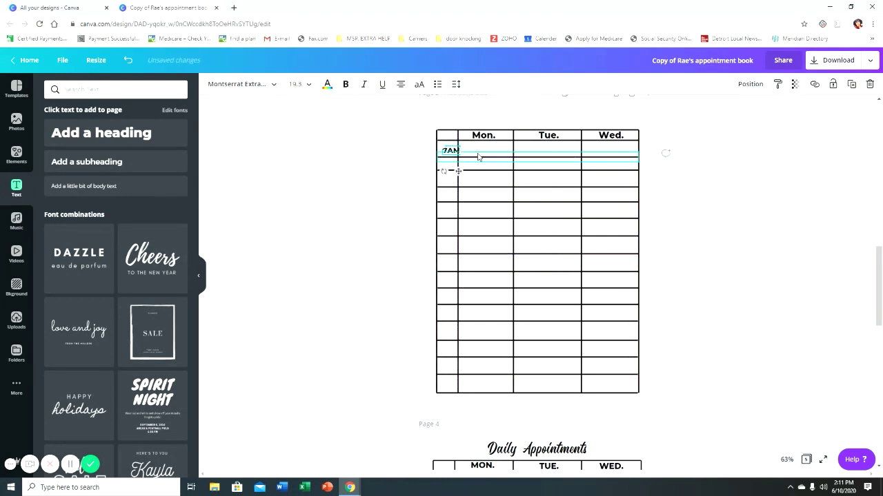
{"action": "left_click", "coordinate": [477, 157]}
Shrink the "7AM" label to size 16.7 and position it within its time cell
{"action": "left_click", "coordinate": [448, 153]}
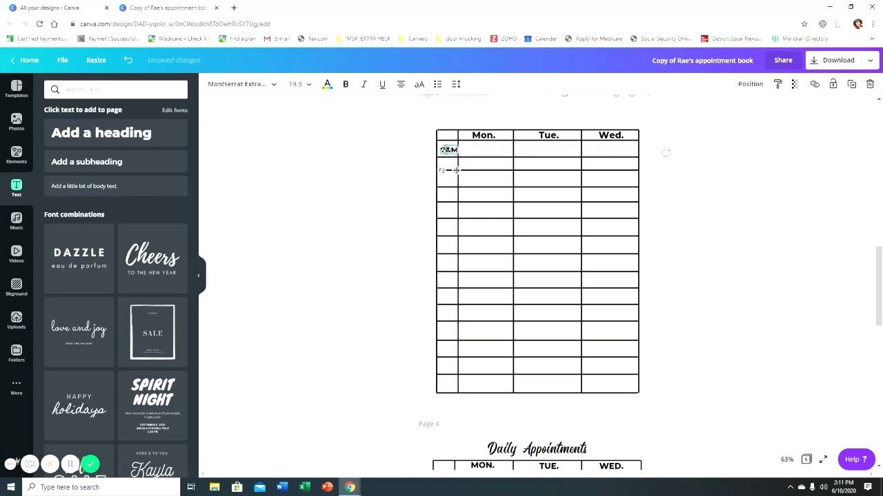
{"action": "left_click_drag", "start_coordinate": [449, 153], "coordinate": [445, 151]}
{"action": "left_click", "coordinate": [415, 195]}
{"action": "left_click", "coordinate": [448, 149]}
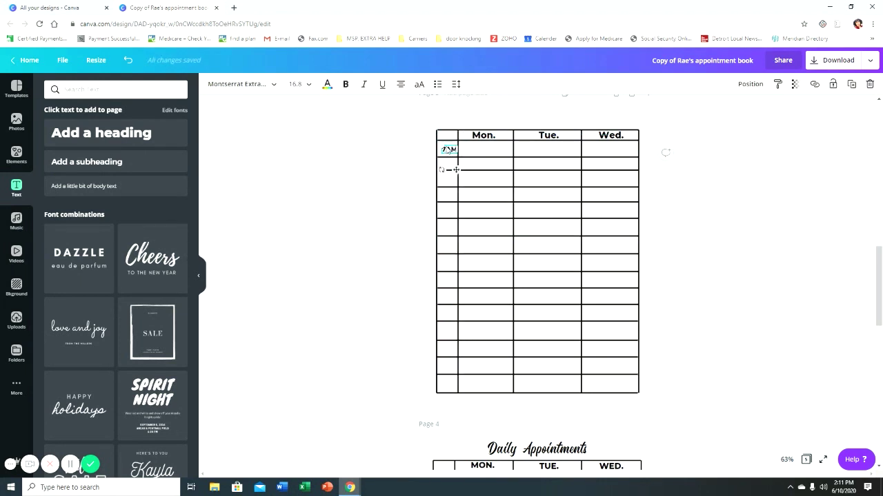
{"action": "left_click_drag", "start_coordinate": [441, 147], "coordinate": [460, 153]}
{"action": "left_click", "coordinate": [447, 150]}
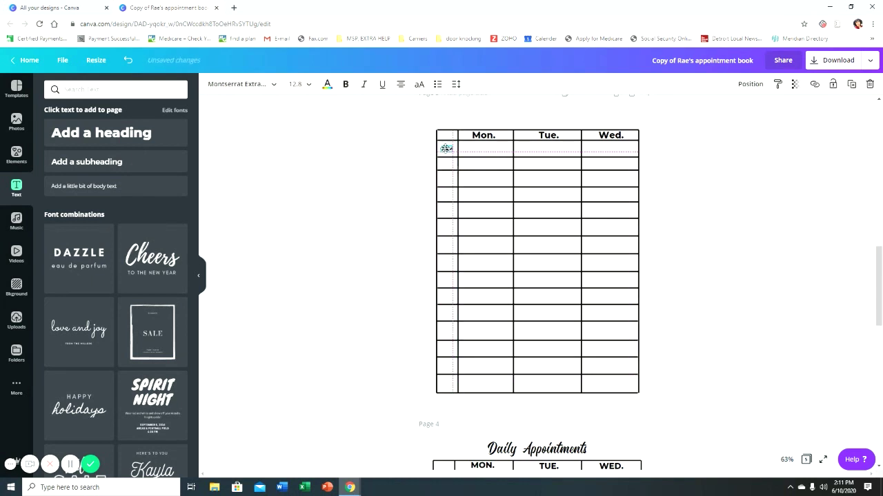
{"action": "left_click_drag", "start_coordinate": [453, 169], "coordinate": [448, 149]}
{"action": "left_click", "coordinate": [288, 177]}
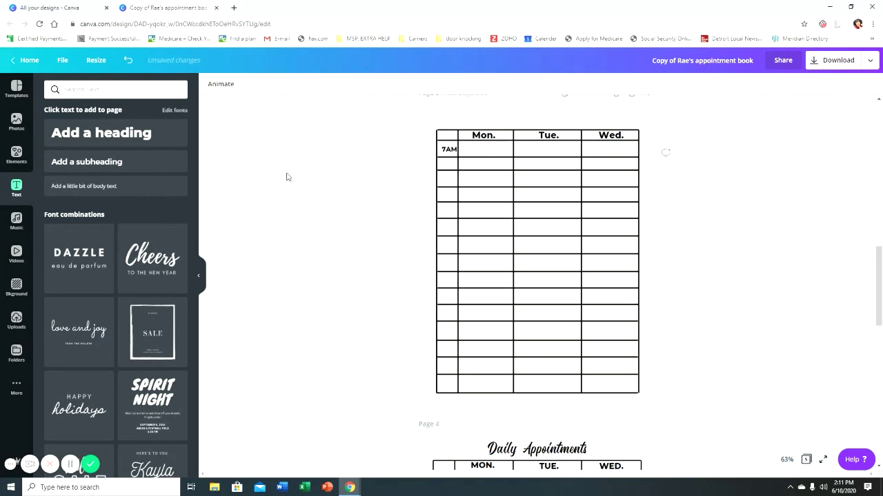
Duplicate the "7AM" label into the second row of the time column, change it to "8AM" and fit it on one line within its cell
{"action": "left_click", "coordinate": [450, 154]}
{"action": "left_click", "coordinate": [852, 85]}
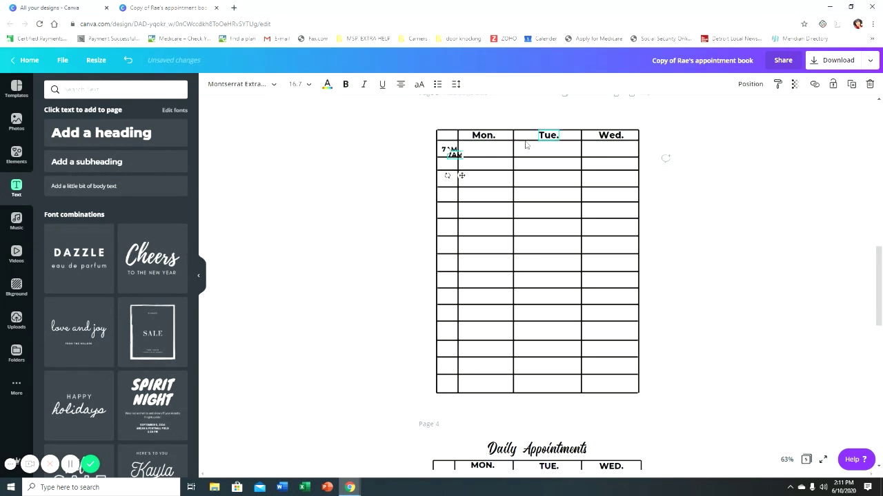
{"action": "left_click_drag", "start_coordinate": [460, 160], "coordinate": [455, 166]}
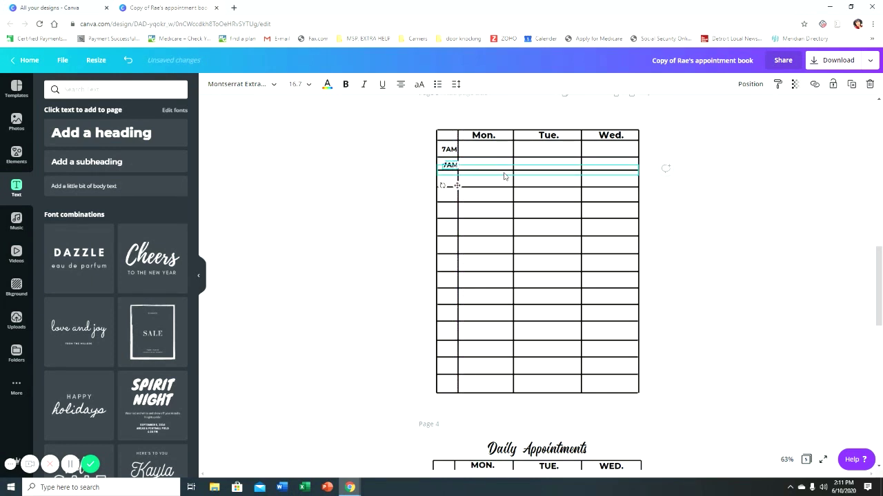
{"action": "key", "text": "Return"}
{"action": "type", "text": "8AM"}
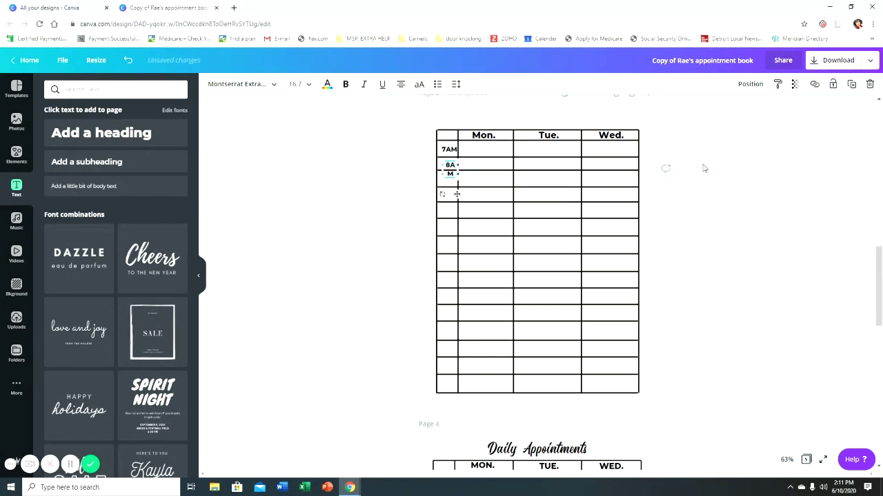
{"action": "left_click_drag", "start_coordinate": [457, 170], "coordinate": [462, 170]}
{"action": "left_click", "coordinate": [450, 168]}
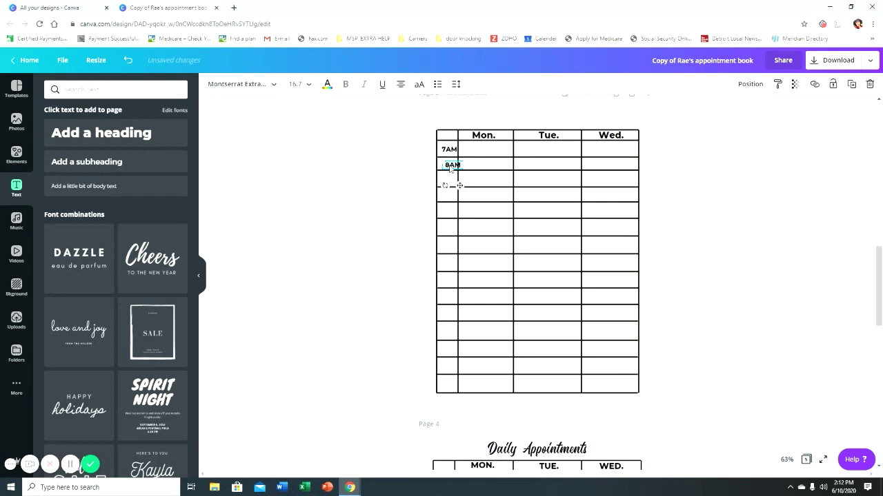
{"action": "left_click", "coordinate": [397, 181]}
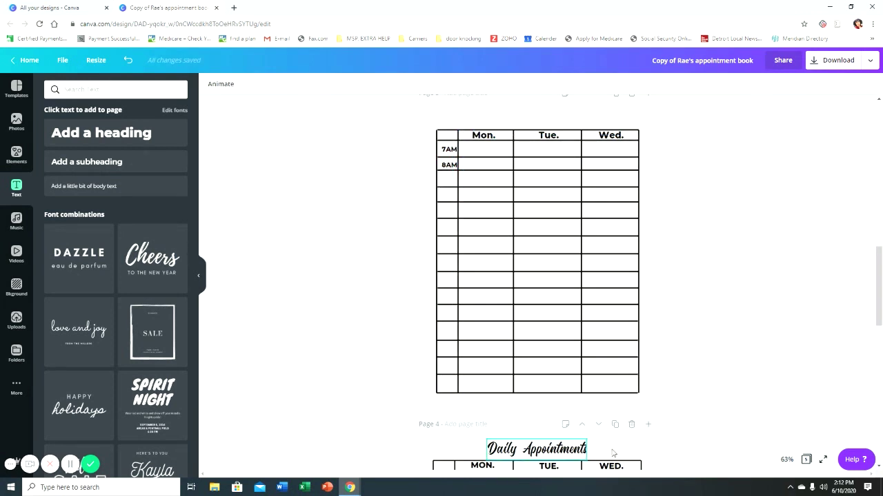
Add a heading to page 3 reading "Daily Appointments"
{"action": "left_click", "coordinate": [101, 133]}
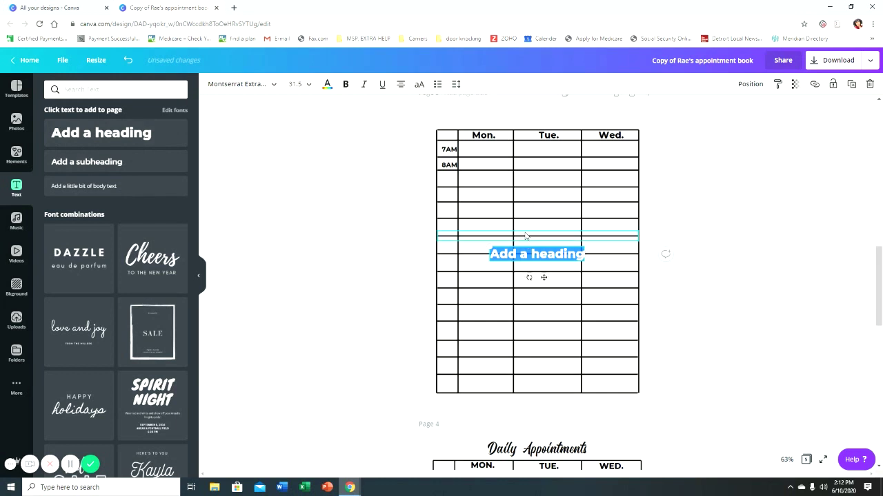
{"action": "type", "text": "dIALY"}
{"action": "key", "text": "BackSpace"}
{"action": "key", "text": "BackSpace"}
{"action": "key", "text": "BackSpace"}
{"action": "key", "text": "BackSpace"}
{"action": "key", "text": "BackSpace"}
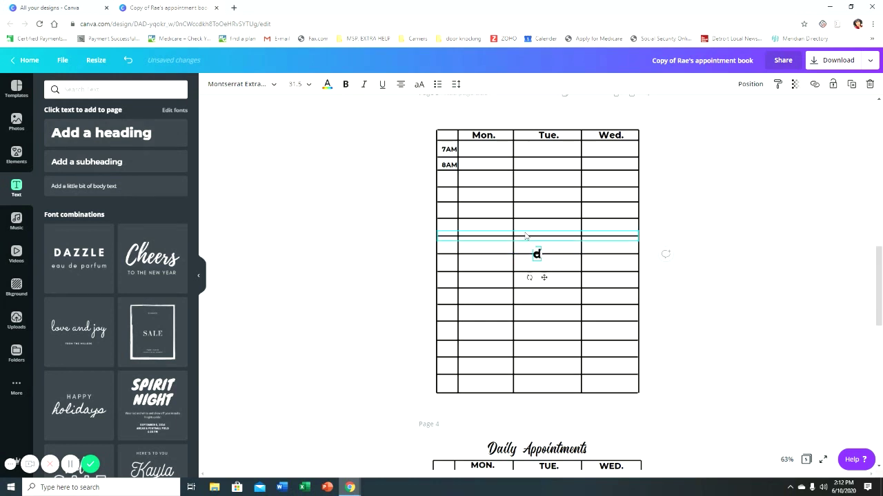
{"action": "type", "text": "Daily Appointments"}
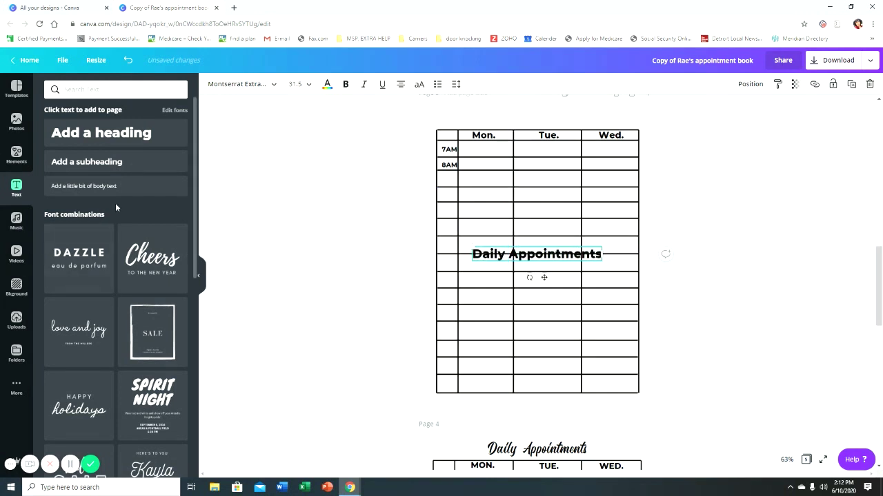
Set the "Daily Appointments" heading in the Stonekids font, enlarge it to about size 60.9 and place it centred above the table
{"action": "left_click", "coordinate": [243, 86]}
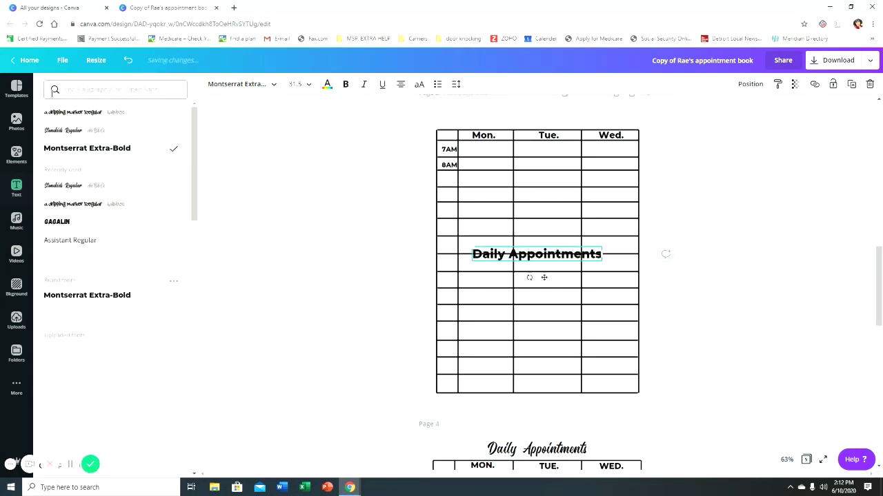
{"action": "left_click", "coordinate": [102, 129]}
{"action": "scroll", "coordinate": [685, 311], "scroll_direction": "up", "scroll_amount": 2}
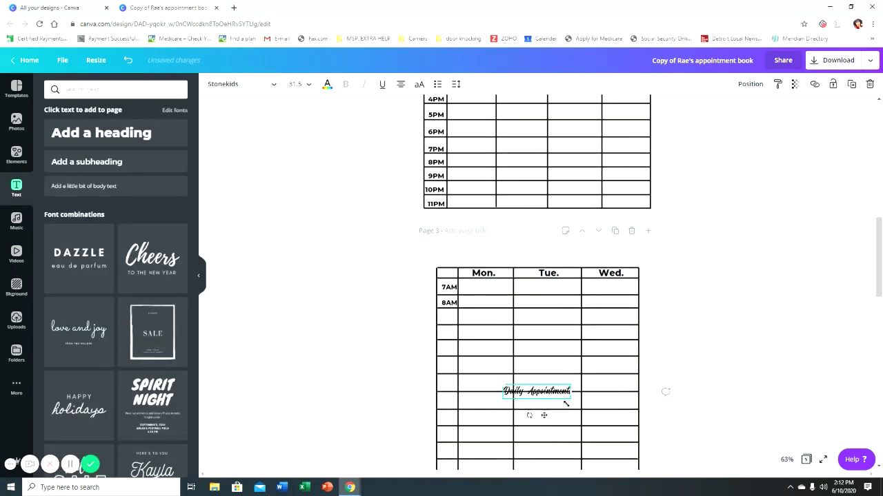
{"action": "left_click_drag", "start_coordinate": [531, 389], "coordinate": [437, 241]}
{"action": "left_click_drag", "start_coordinate": [505, 249], "coordinate": [535, 253]}
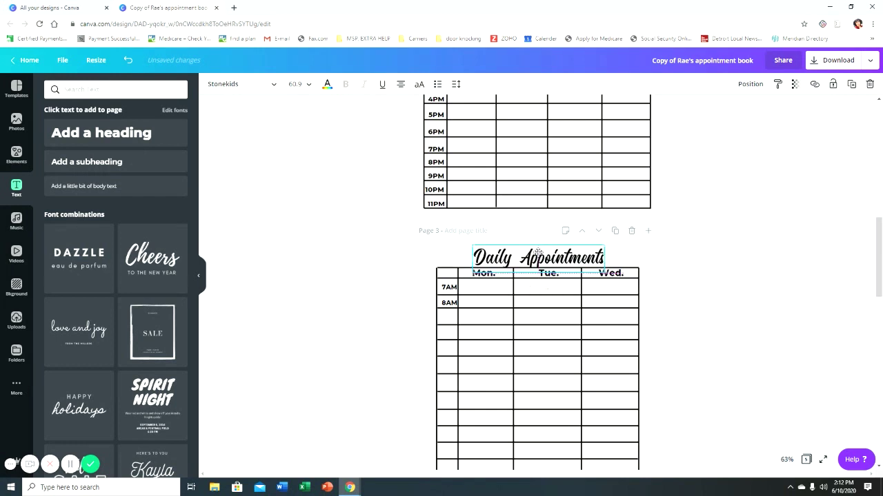
{"action": "left_click", "coordinate": [767, 343]}
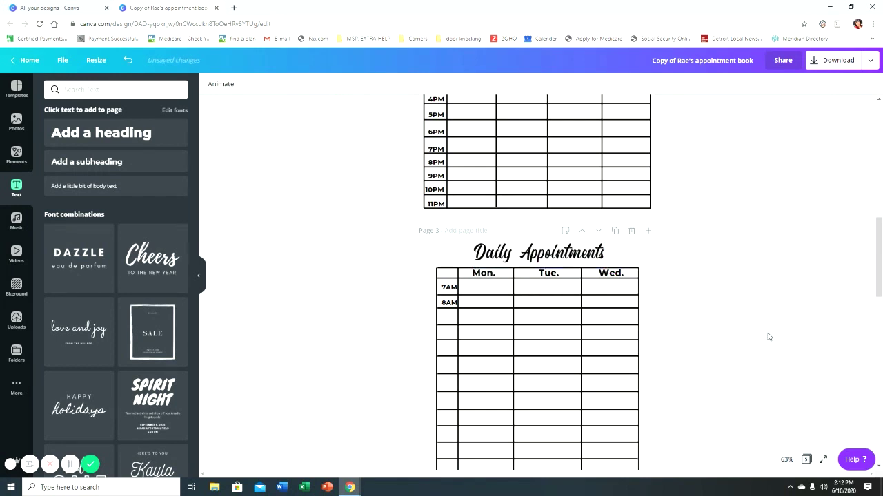
Compare the page 3 table with the finished appointment tables on pages 2 and 4, including their day columns and time rows
{"action": "scroll", "coordinate": [773, 325], "scroll_direction": "down", "scroll_amount": 3}
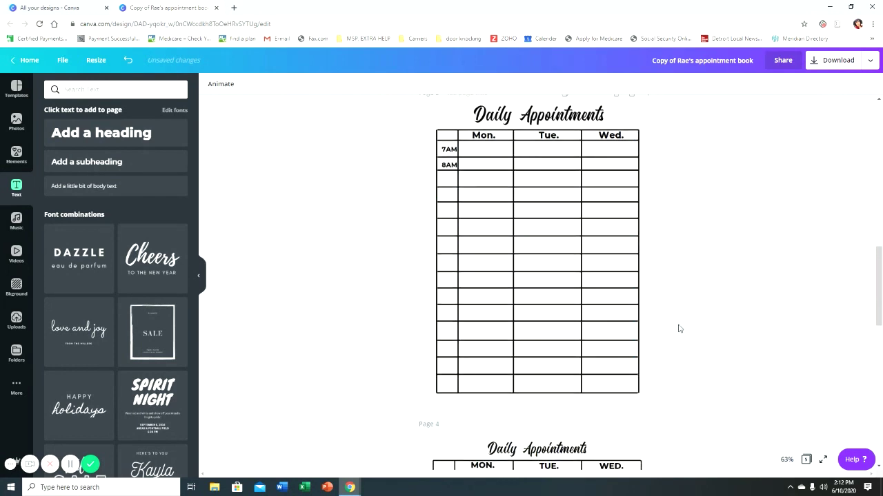
{"action": "scroll", "coordinate": [696, 316], "scroll_direction": "down", "scroll_amount": 5}
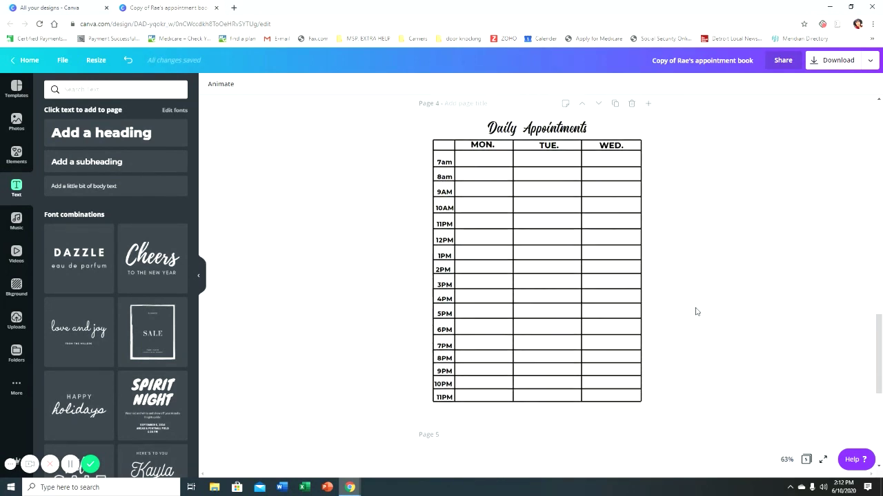
{"action": "scroll", "coordinate": [683, 312], "scroll_direction": "up", "scroll_amount": 4}
{"action": "scroll", "coordinate": [676, 310], "scroll_direction": "down", "scroll_amount": 2}
{"action": "scroll", "coordinate": [644, 307], "scroll_direction": "up", "scroll_amount": 8}
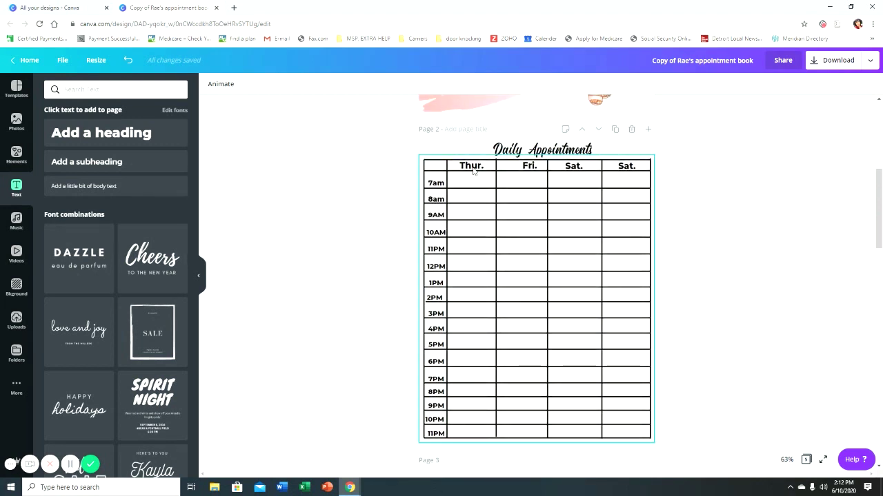
{"action": "scroll", "coordinate": [528, 186], "scroll_direction": "down", "scroll_amount": 5}
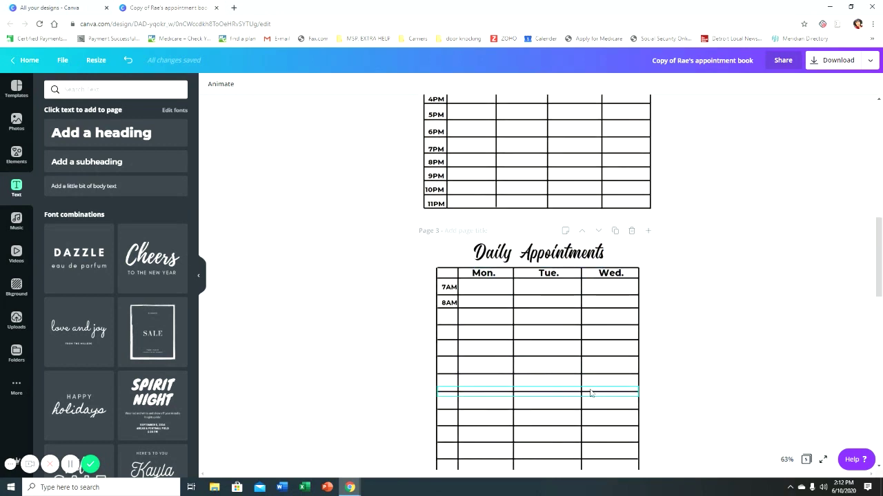
{"action": "scroll", "coordinate": [578, 373], "scroll_direction": "down", "scroll_amount": 1}
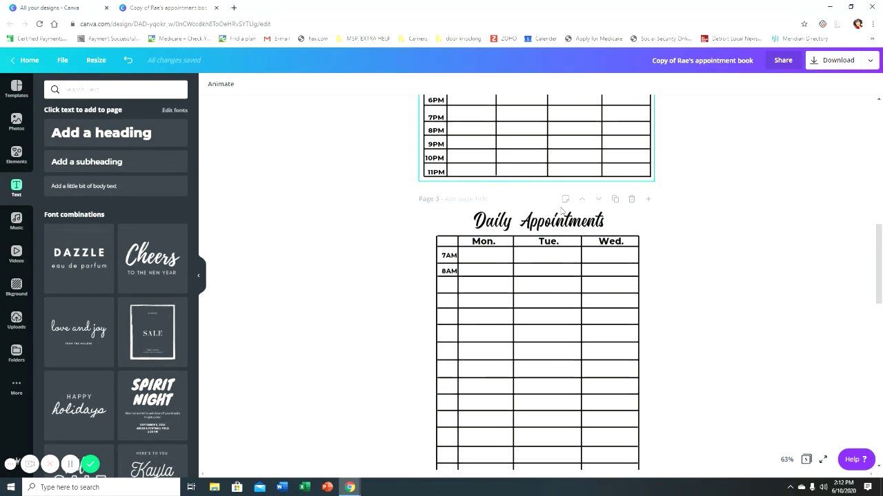
{"action": "scroll", "coordinate": [566, 207], "scroll_direction": "up", "scroll_amount": 3}
{"action": "scroll", "coordinate": [570, 289], "scroll_direction": "up", "scroll_amount": 2}
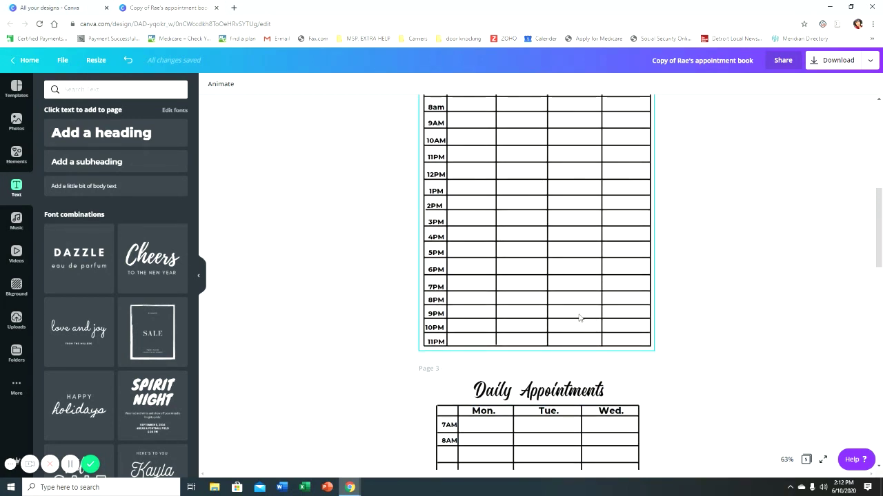
{"action": "scroll", "coordinate": [579, 318], "scroll_direction": "up", "scroll_amount": 5}
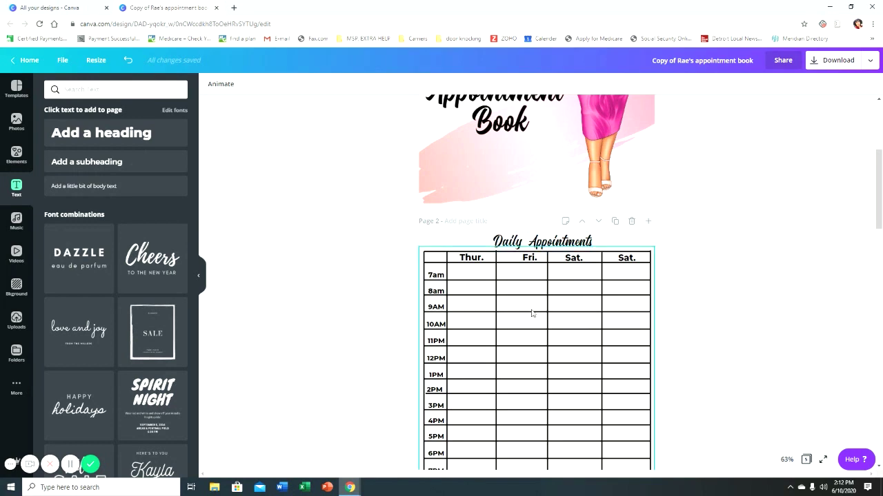
{"action": "scroll", "coordinate": [535, 318], "scroll_direction": "down", "scroll_amount": 6}
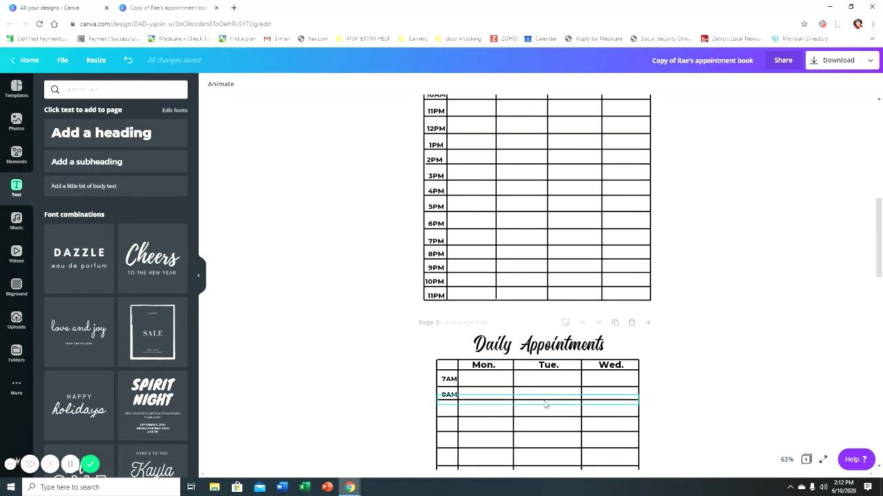
{"action": "scroll", "coordinate": [544, 403], "scroll_direction": "up", "scroll_amount": 5}
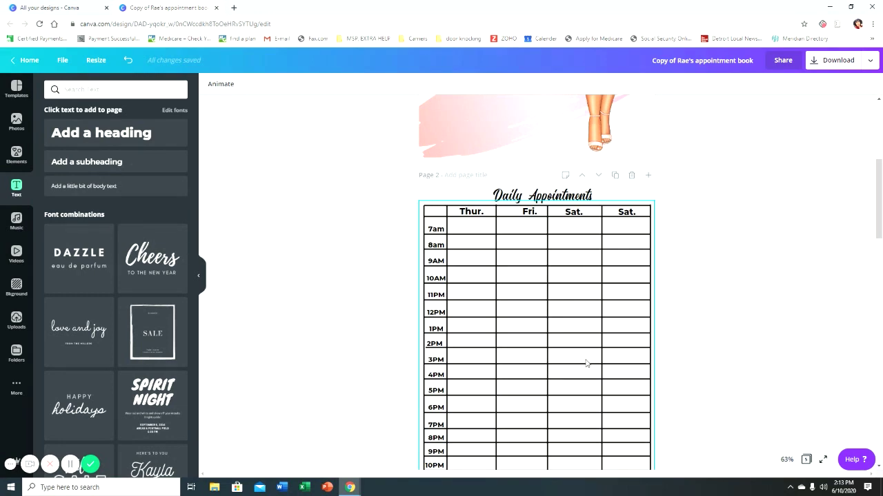
{"action": "scroll", "coordinate": [585, 364], "scroll_direction": "down", "scroll_amount": 6}
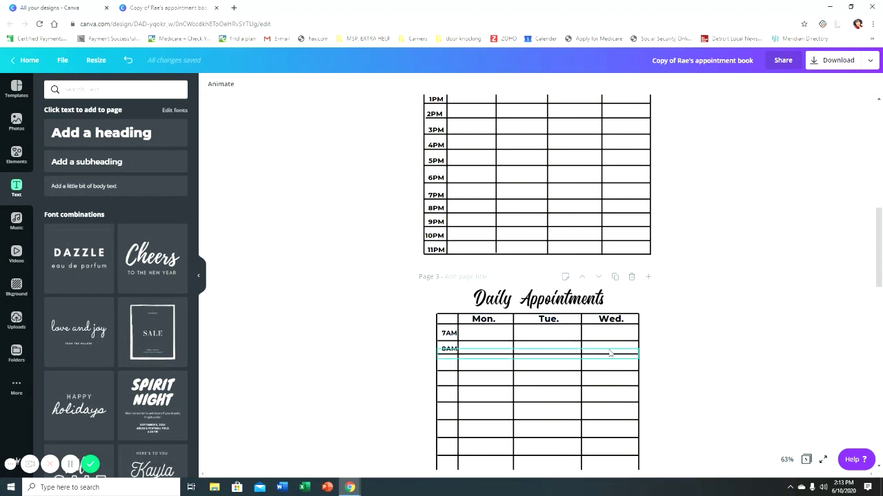
{"action": "scroll", "coordinate": [630, 366], "scroll_direction": "up", "scroll_amount": 4}
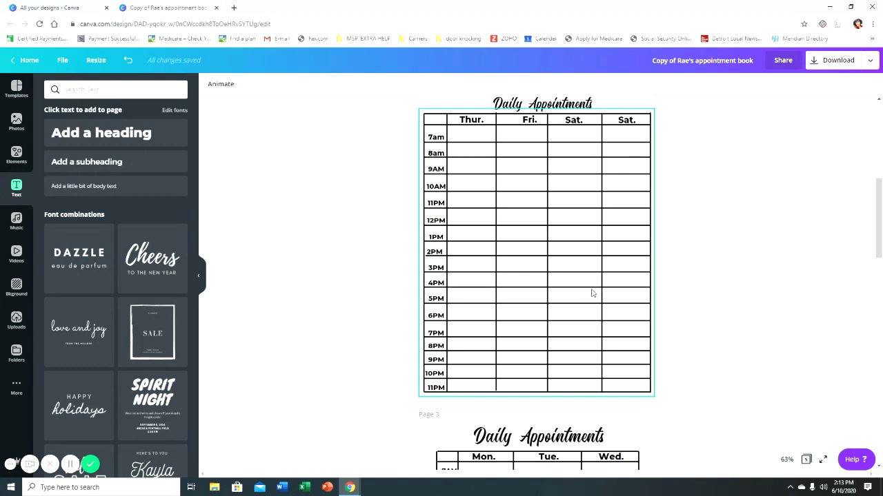
{"action": "scroll", "coordinate": [591, 293], "scroll_direction": "down", "scroll_amount": 1}
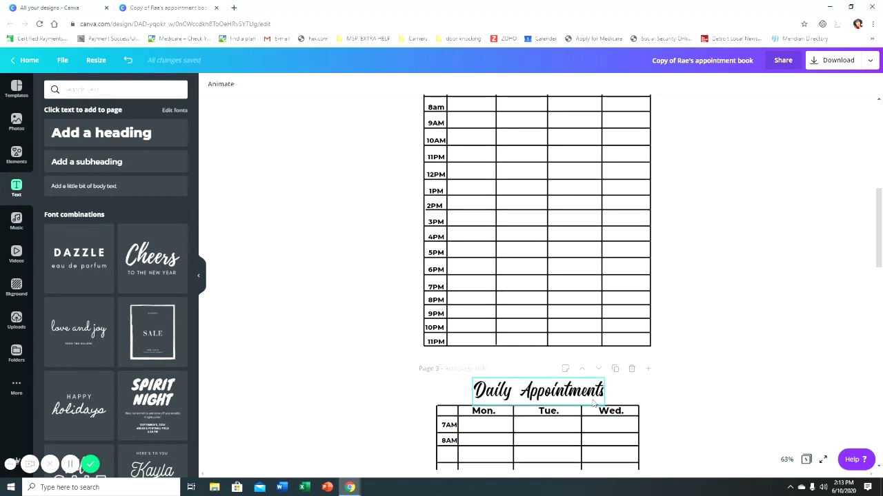
{"action": "scroll", "coordinate": [556, 218], "scroll_direction": "up", "scroll_amount": 2}
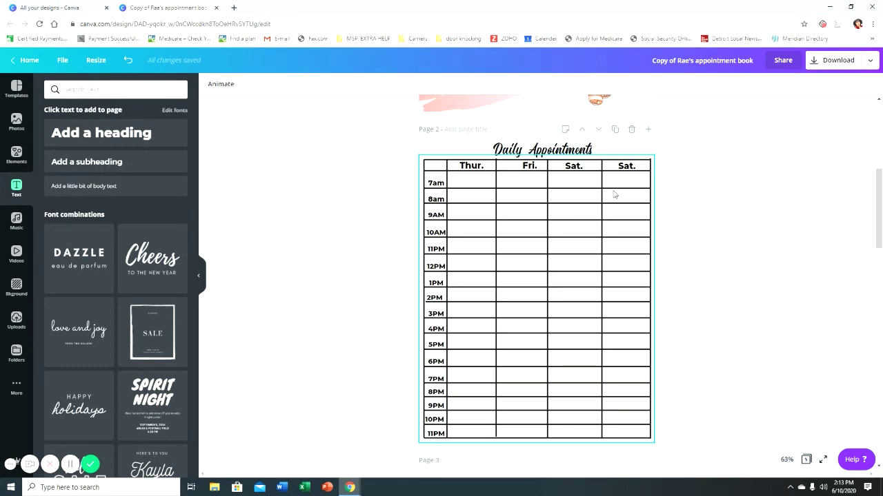
{"action": "scroll", "coordinate": [598, 200], "scroll_direction": "down", "scroll_amount": 7}
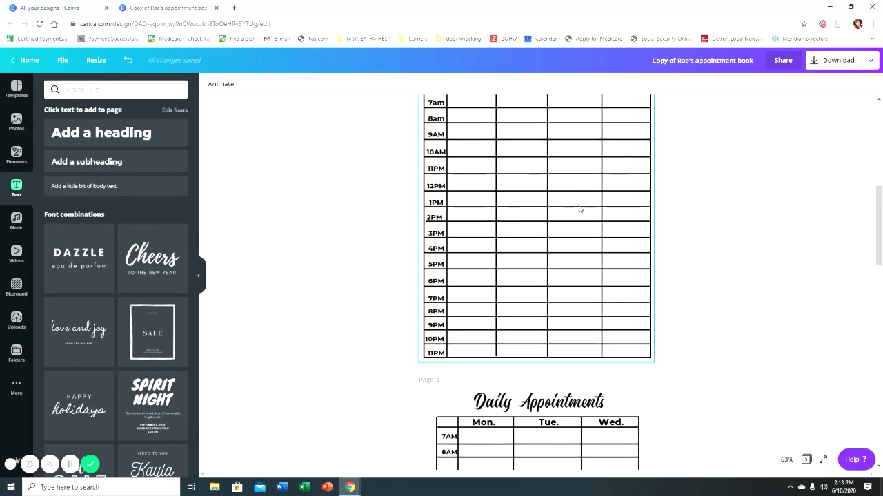
{"action": "scroll", "coordinate": [648, 241], "scroll_direction": "down", "scroll_amount": 2}
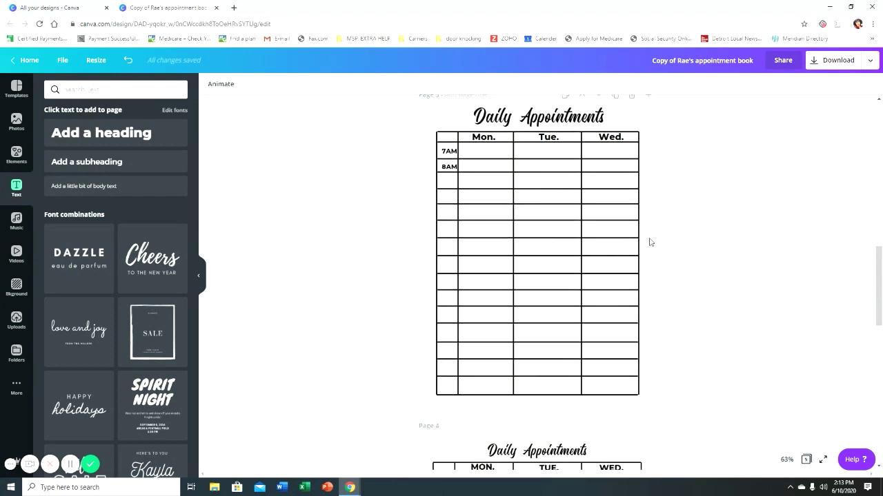
{"action": "scroll", "coordinate": [648, 240], "scroll_direction": "up", "scroll_amount": 2}
{"action": "scroll", "coordinate": [640, 226], "scroll_direction": "up", "scroll_amount": 8}
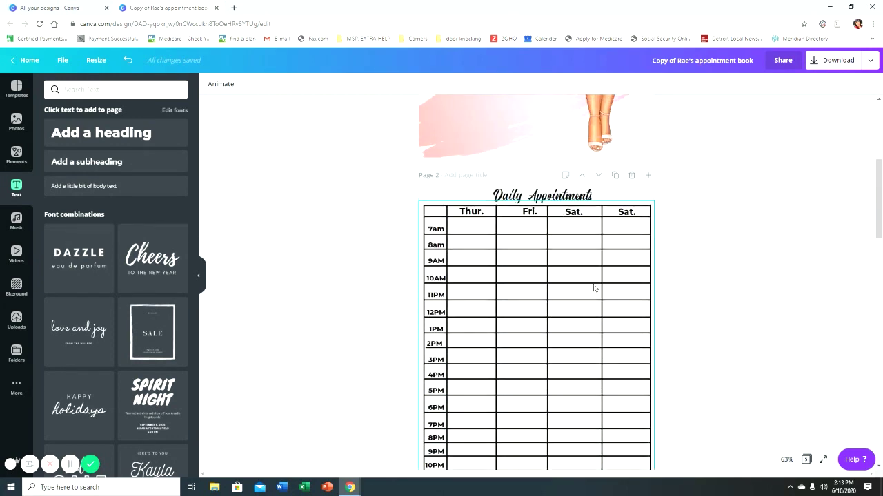
{"action": "scroll", "coordinate": [594, 288], "scroll_direction": "down", "scroll_amount": 6}
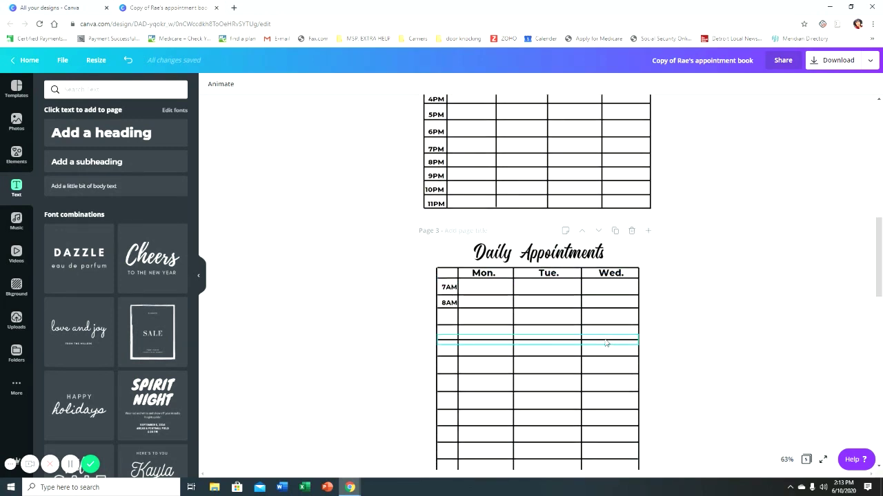
Narrow the "Mon." column on page 3 by moving its divider, and reposition the "Tue." heading within the second day column
{"action": "scroll", "coordinate": [549, 309], "scroll_direction": "up", "scroll_amount": 1}
{"action": "scroll", "coordinate": [522, 322], "scroll_direction": "down", "scroll_amount": 3}
{"action": "left_click_drag", "start_coordinate": [514, 298], "coordinate": [502, 298]}
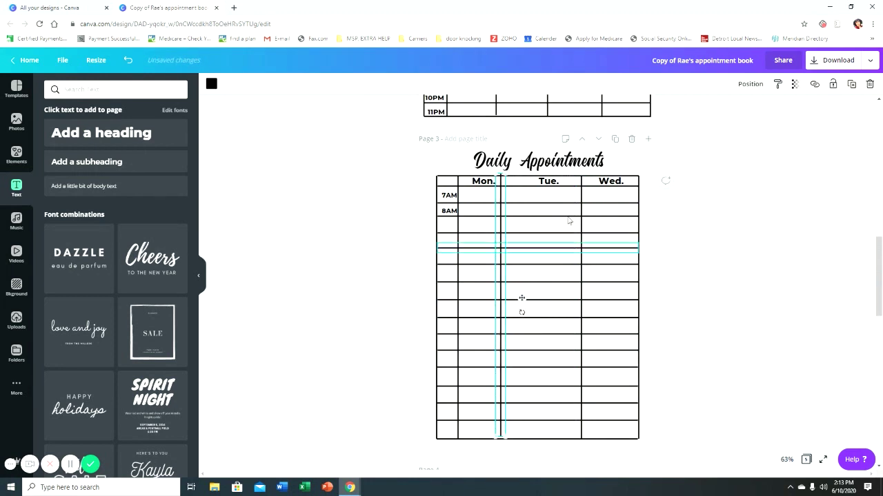
{"action": "left_click", "coordinate": [531, 181]}
{"action": "double_click", "coordinate": [526, 180]}
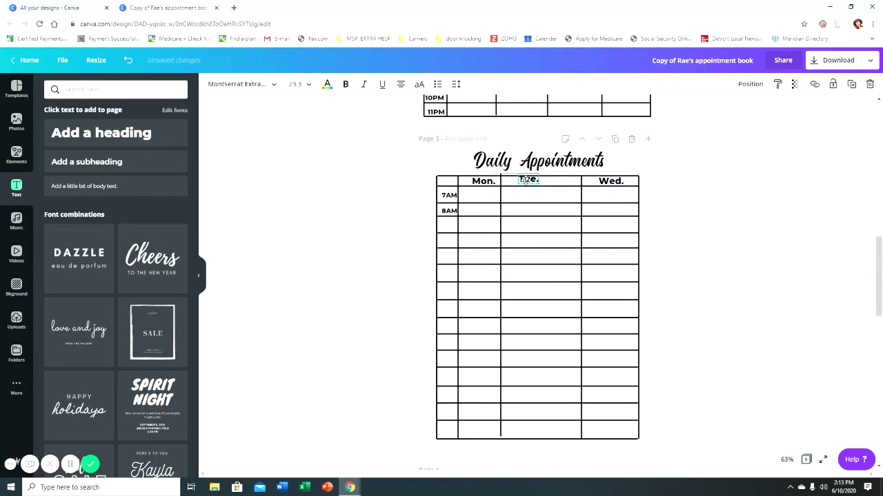
{"action": "key", "text": "Escape"}
Move the divider after "Tue." closer to that heading and place a duplicate of it just before "Wed." to form a fourth day column
{"action": "left_click_drag", "start_coordinate": [581, 213], "coordinate": [551, 214]}
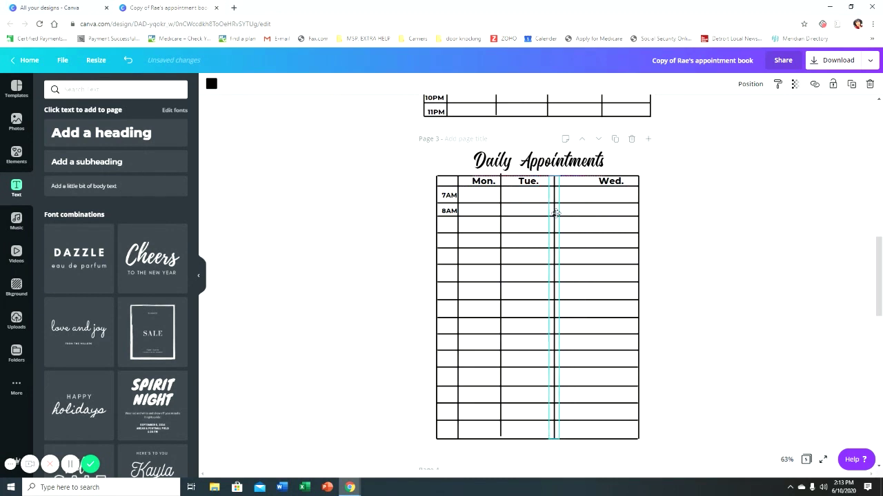
{"action": "left_click", "coordinate": [851, 84]}
{"action": "left_click_drag", "start_coordinate": [566, 240], "coordinate": [592, 231]}
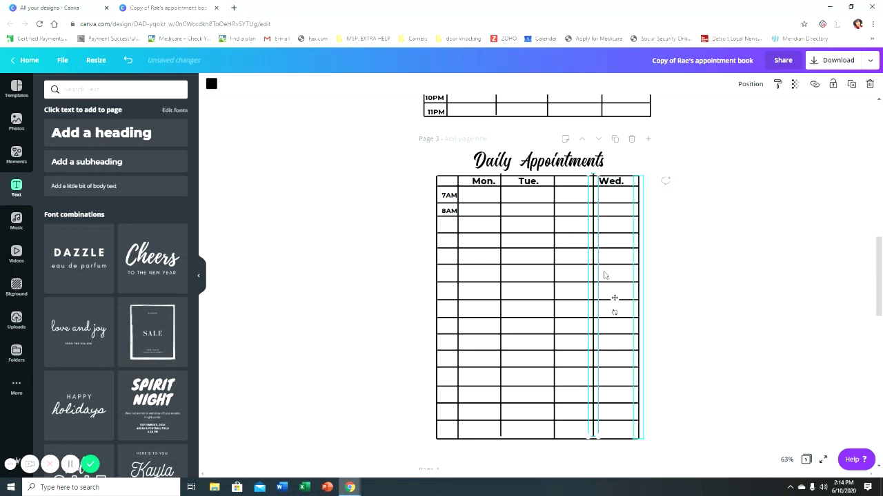
Review the four-day table on page 2 and the remaining pages through the CarliCash Nails page 5
{"action": "scroll", "coordinate": [664, 295], "scroll_direction": "up", "scroll_amount": 5}
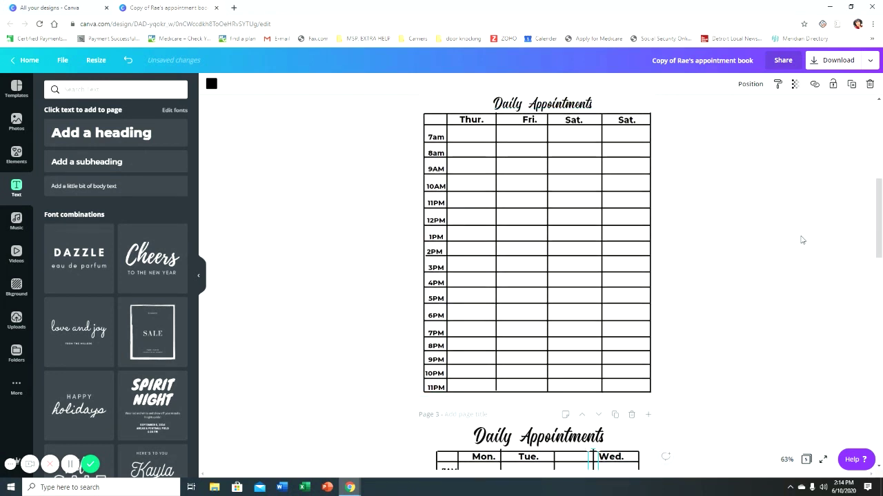
{"action": "scroll", "coordinate": [799, 238], "scroll_direction": "up", "scroll_amount": 1}
{"action": "scroll", "coordinate": [797, 238], "scroll_direction": "down", "scroll_amount": 5}
{"action": "scroll", "coordinate": [793, 237], "scroll_direction": "down", "scroll_amount": 4}
{"action": "scroll", "coordinate": [783, 230], "scroll_direction": "down", "scroll_amount": 5}
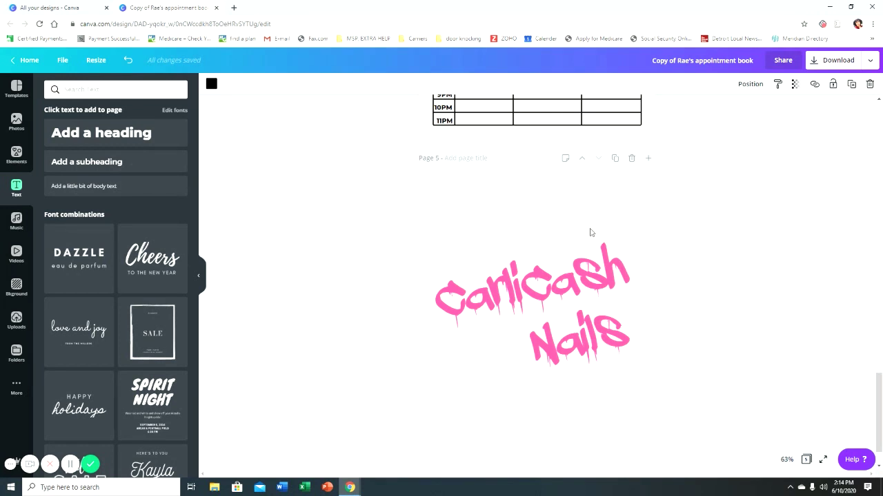
Review the pages in reverse from the CarliCash Nails page 5 through the page 4 and 3 tables to page 2's four-day table
{"action": "scroll", "coordinate": [787, 338], "scroll_direction": "down", "scroll_amount": 1}
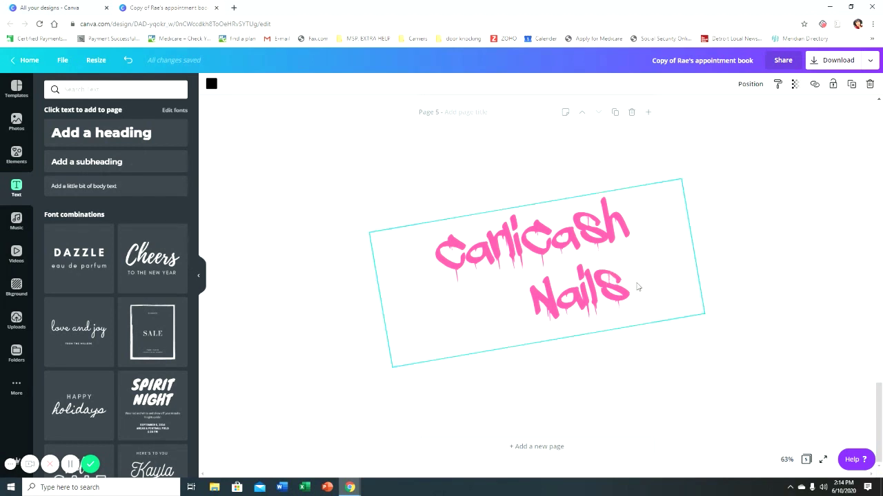
{"action": "scroll", "coordinate": [645, 303], "scroll_direction": "up", "scroll_amount": 5}
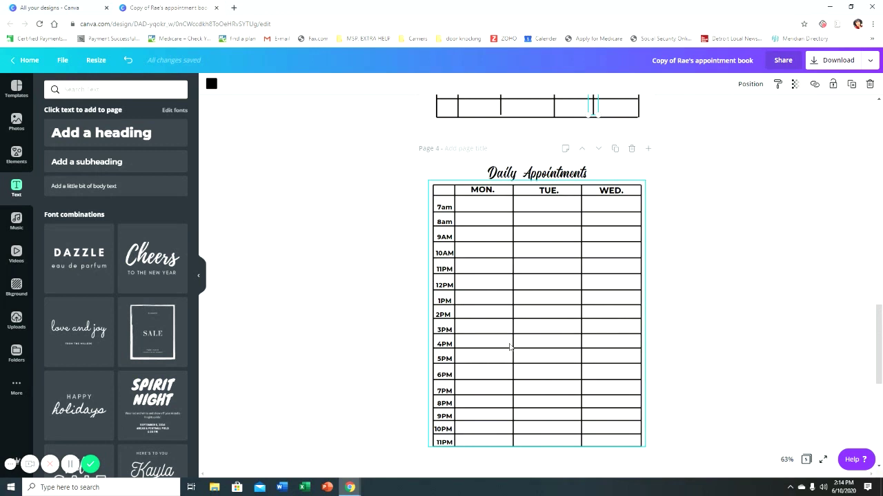
{"action": "scroll", "coordinate": [621, 372], "scroll_direction": "up", "scroll_amount": 2}
{"action": "scroll", "coordinate": [653, 413], "scroll_direction": "up", "scroll_amount": 2}
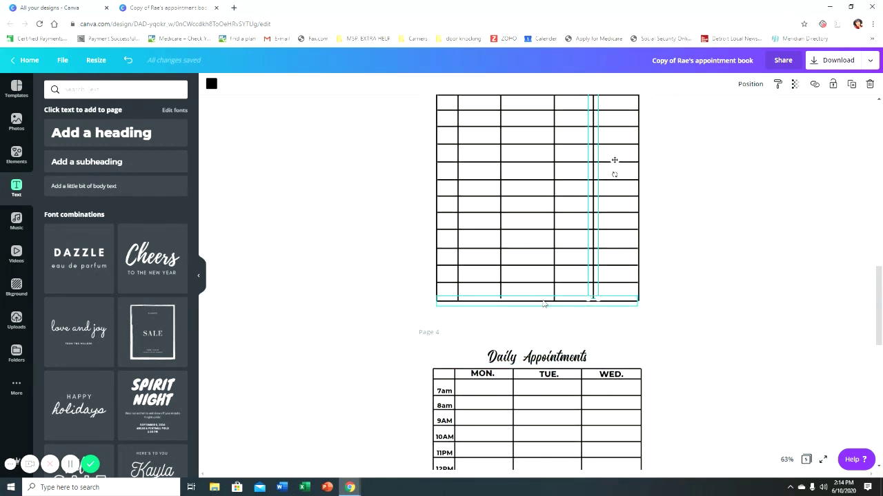
{"action": "scroll", "coordinate": [544, 302], "scroll_direction": "up", "scroll_amount": 5}
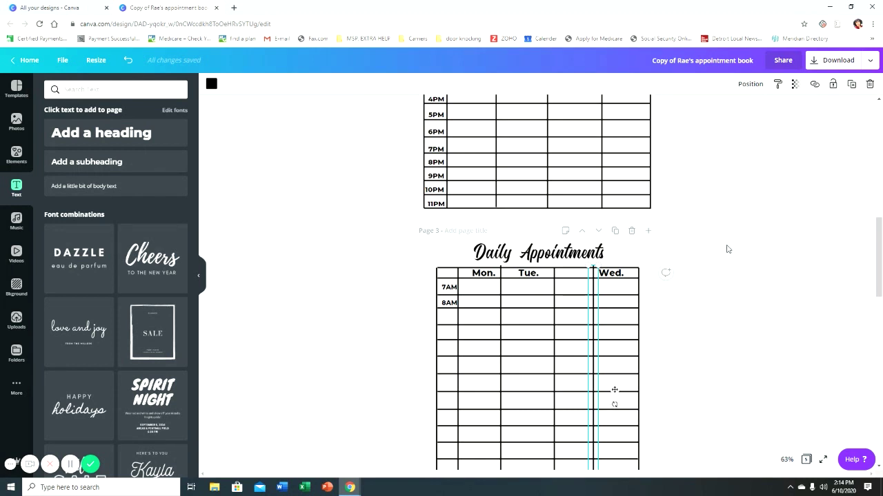
{"action": "scroll", "coordinate": [678, 240], "scroll_direction": "up", "scroll_amount": 3}
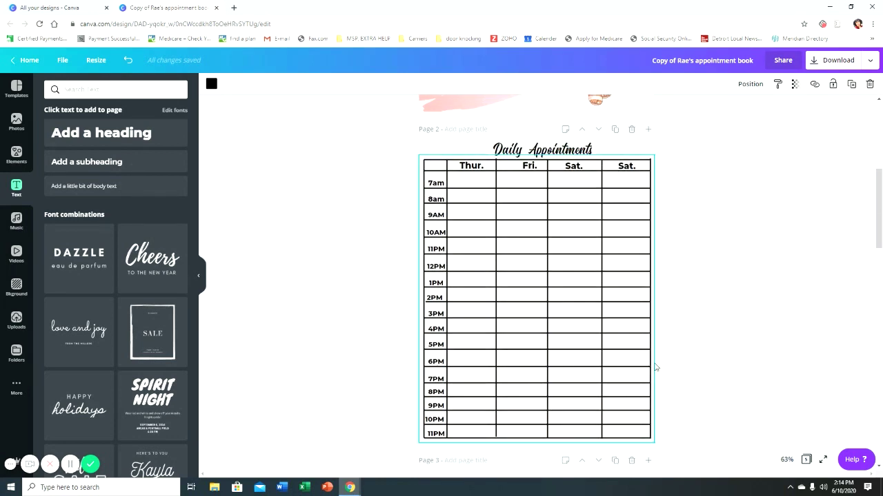
Compare page 3's partly built table with page 2's finished one, and check the Appointment Book cover on page 1
{"action": "scroll", "coordinate": [656, 370], "scroll_direction": "down", "scroll_amount": 3}
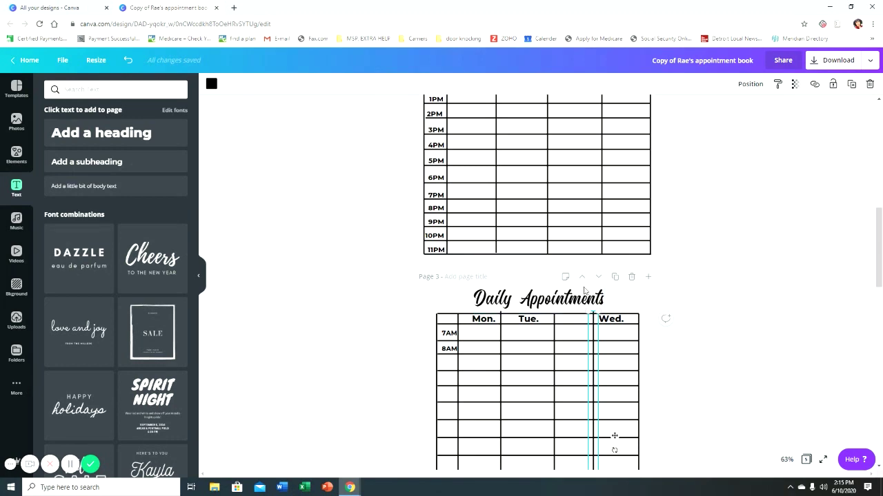
{"action": "scroll", "coordinate": [662, 297], "scroll_direction": "down", "scroll_amount": 1}
{"action": "scroll", "coordinate": [749, 301], "scroll_direction": "up", "scroll_amount": 4}
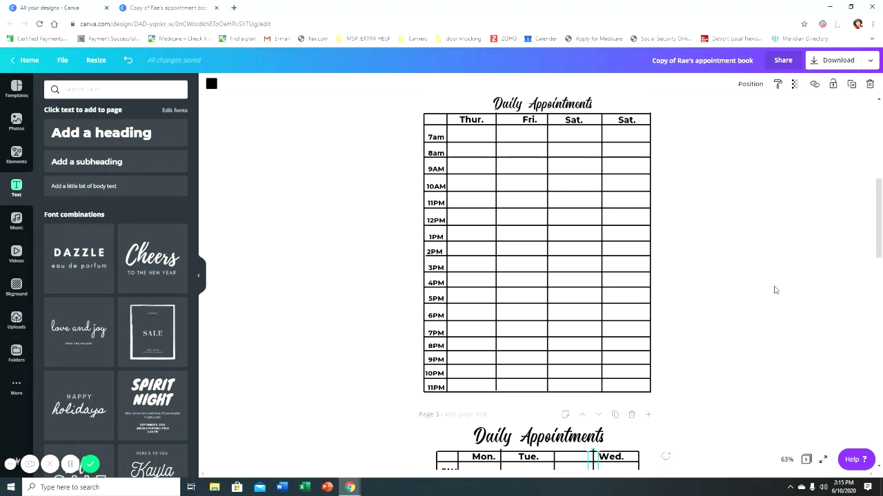
{"action": "scroll", "coordinate": [834, 345], "scroll_direction": "up", "scroll_amount": 2}
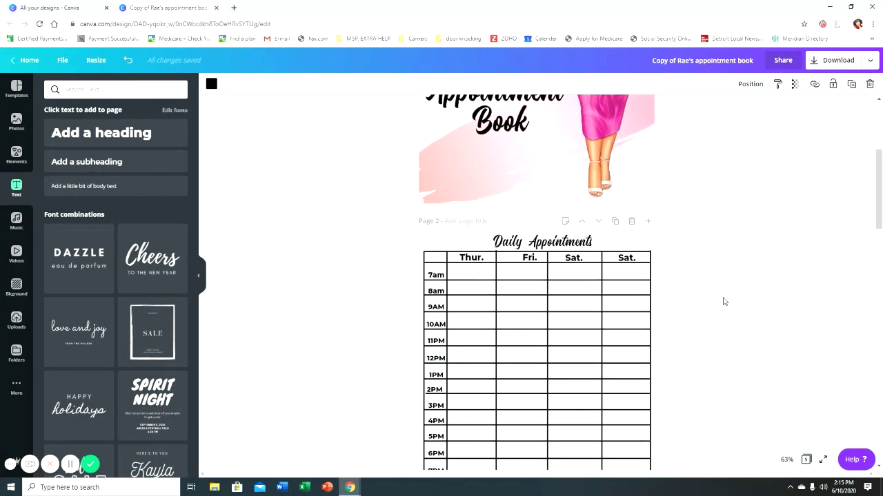
{"action": "scroll", "coordinate": [601, 339], "scroll_direction": "down", "scroll_amount": 3}
{"action": "scroll", "coordinate": [565, 372], "scroll_direction": "up", "scroll_amount": 4}
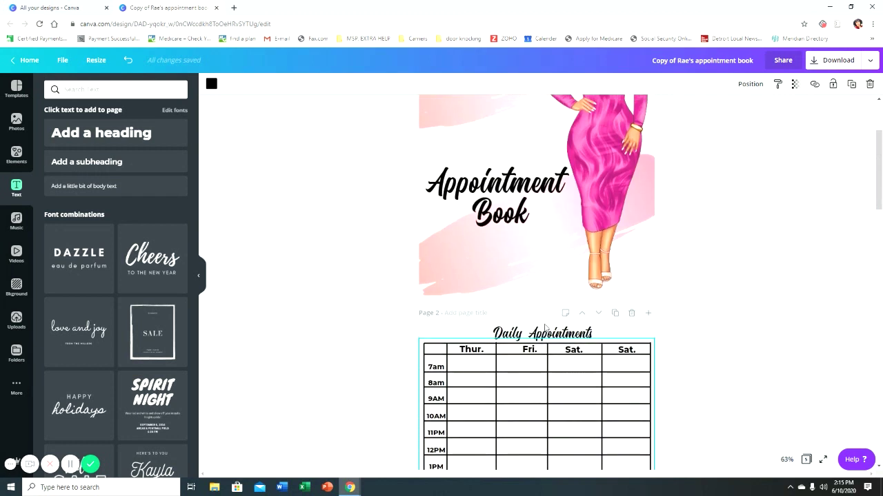
{"action": "scroll", "coordinate": [544, 329], "scroll_direction": "up", "scroll_amount": 2}
{"action": "scroll", "coordinate": [649, 331], "scroll_direction": "up", "scroll_amount": 1}
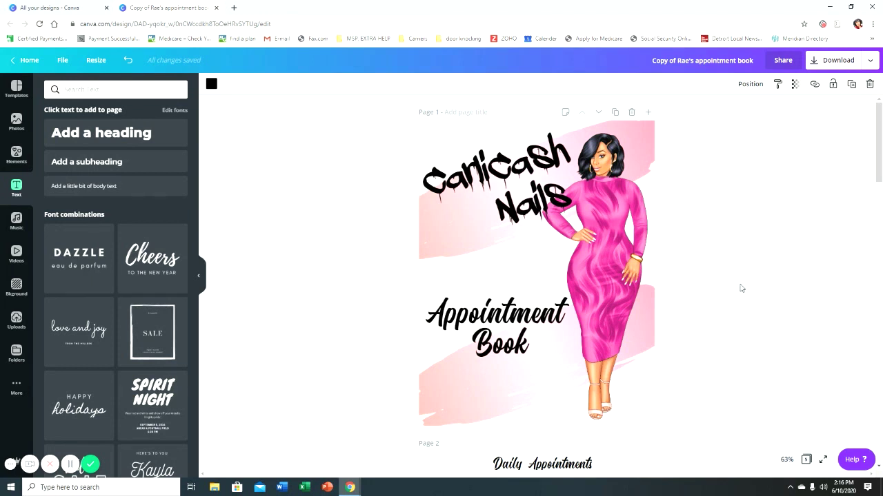
Look through the whole appointment book from the cover to page 5 and back to page 2's Daily Appointments table
{"action": "scroll", "coordinate": [744, 282], "scroll_direction": "down", "scroll_amount": 1}
{"action": "scroll", "coordinate": [744, 281], "scroll_direction": "down", "scroll_amount": 14}
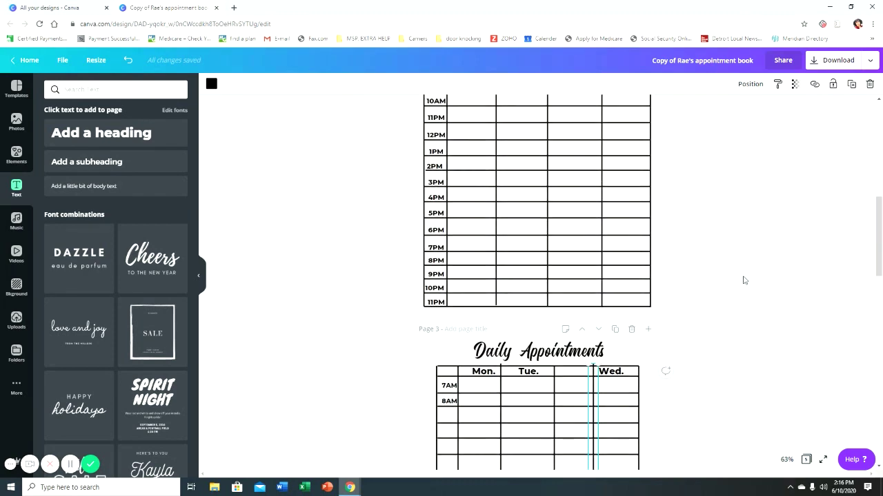
{"action": "scroll", "coordinate": [762, 275], "scroll_direction": "down", "scroll_amount": 3}
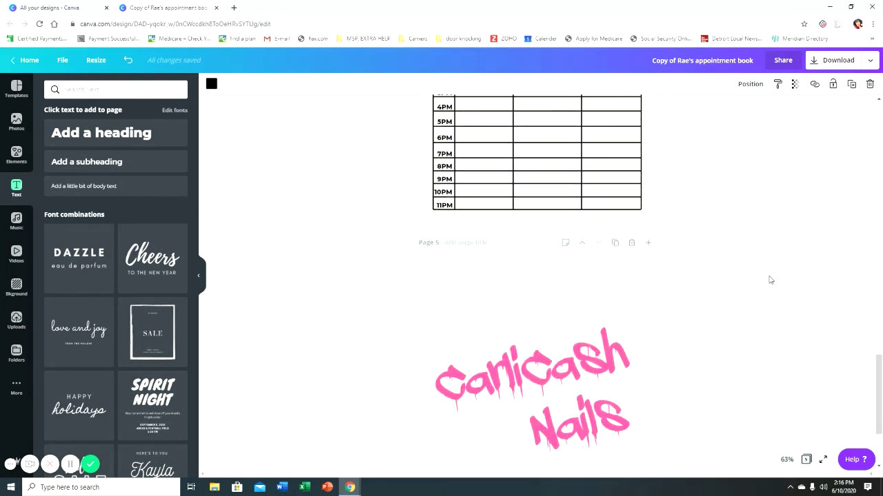
{"action": "scroll", "coordinate": [766, 273], "scroll_direction": "down", "scroll_amount": 2}
{"action": "scroll", "coordinate": [771, 279], "scroll_direction": "up", "scroll_amount": 8}
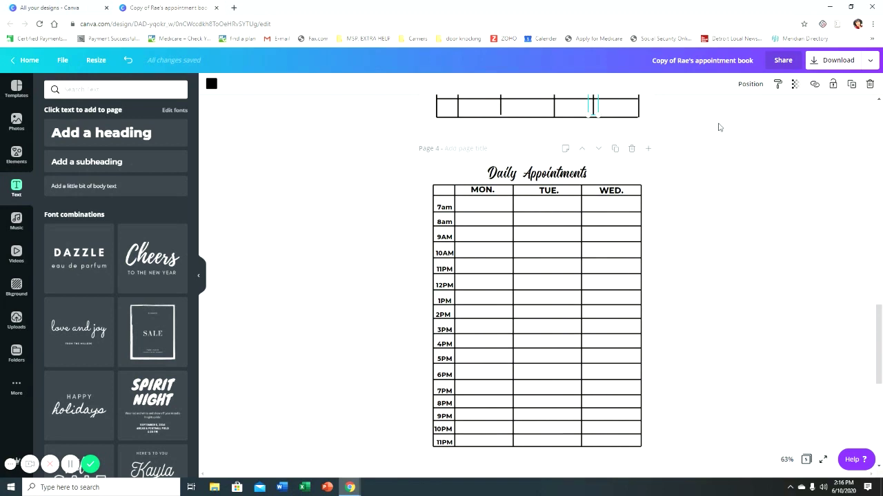
{"action": "scroll", "coordinate": [693, 246], "scroll_direction": "up", "scroll_amount": 6}
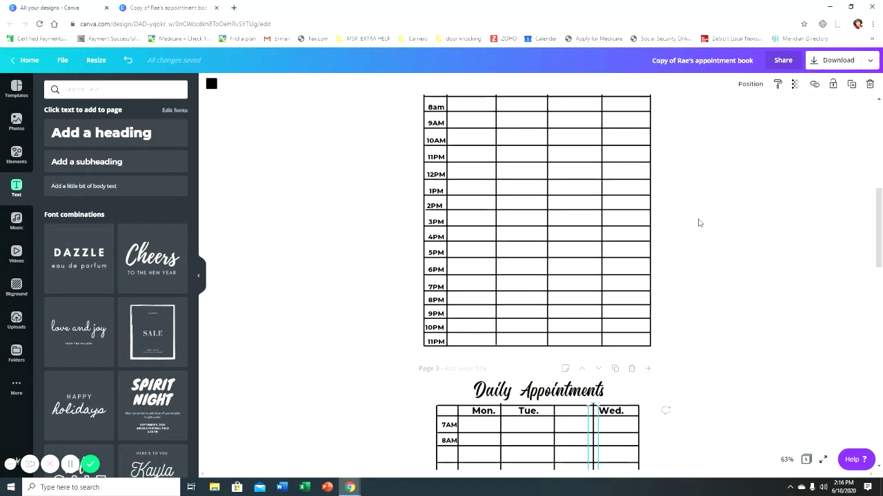
{"action": "scroll", "coordinate": [666, 207], "scroll_direction": "up", "scroll_amount": 6}
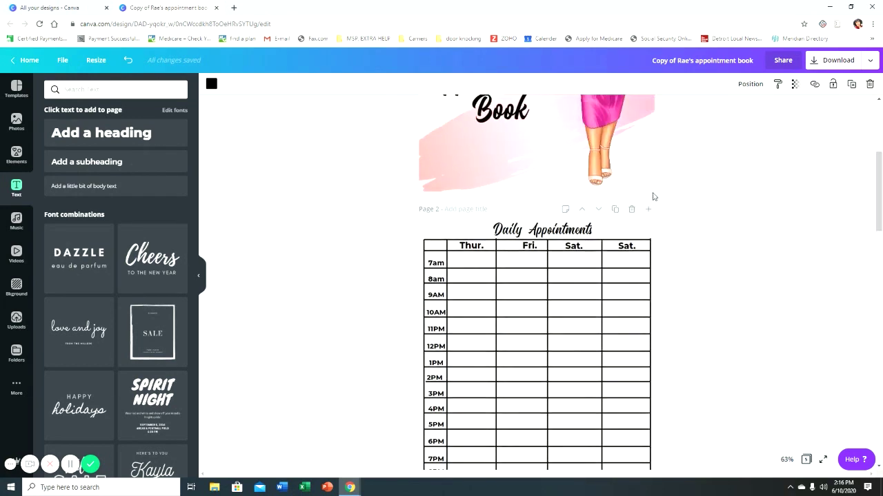